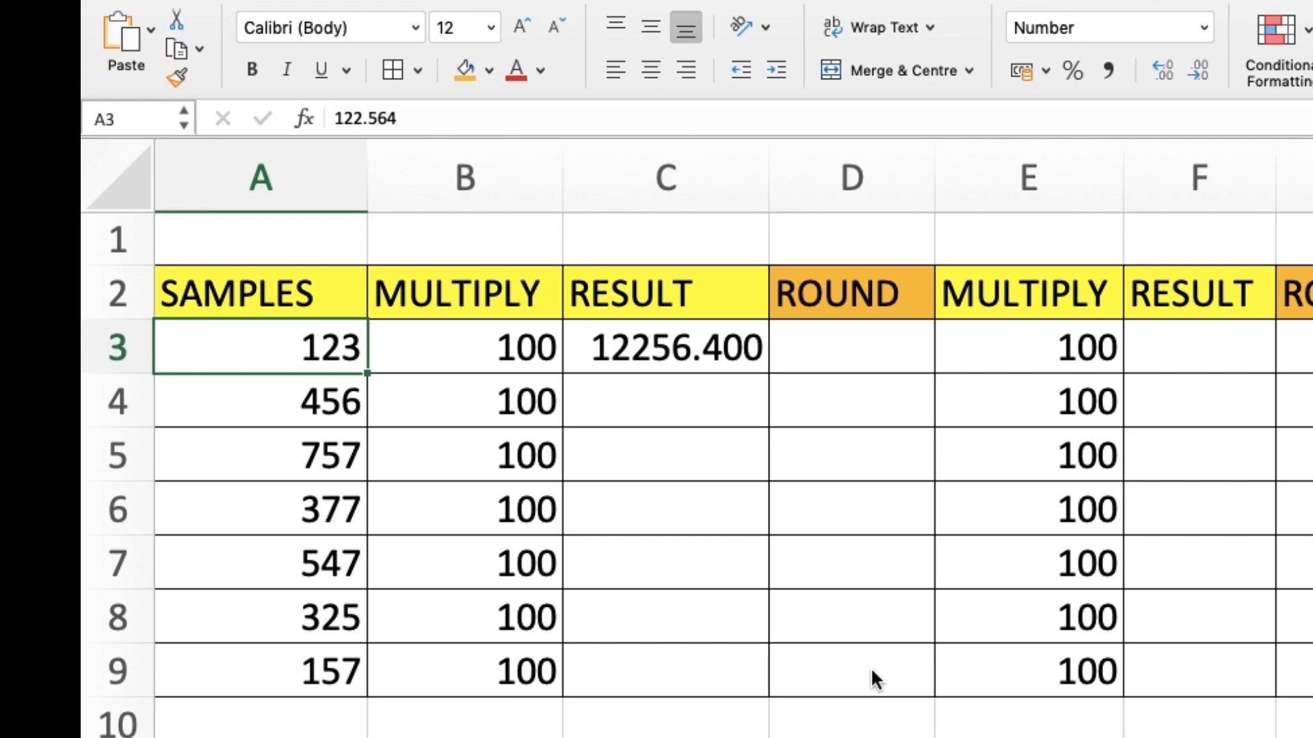
# Step: Compare the sample in A3 with its result in C3, and display A3 with three decimal places
pyautogui.press('Right')
pyautogui.press('Right')
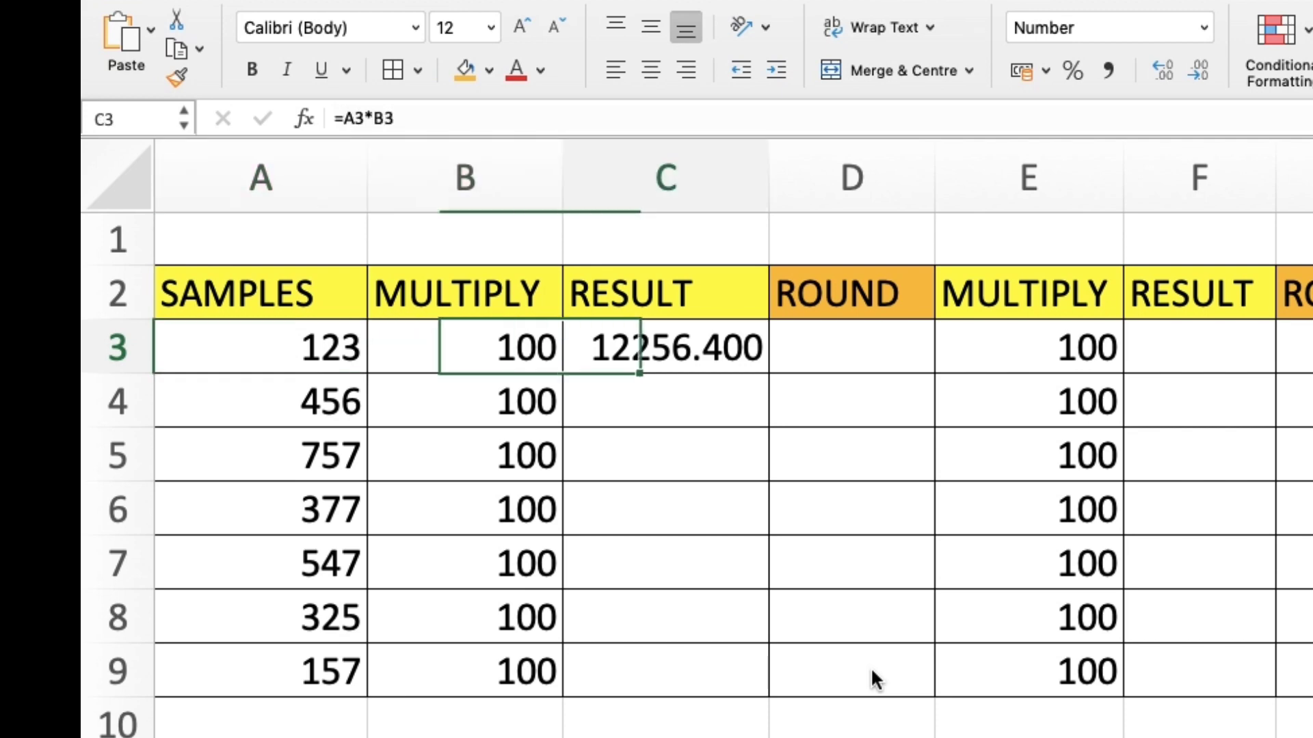
pyautogui.press('Left')
pyautogui.press('Left')
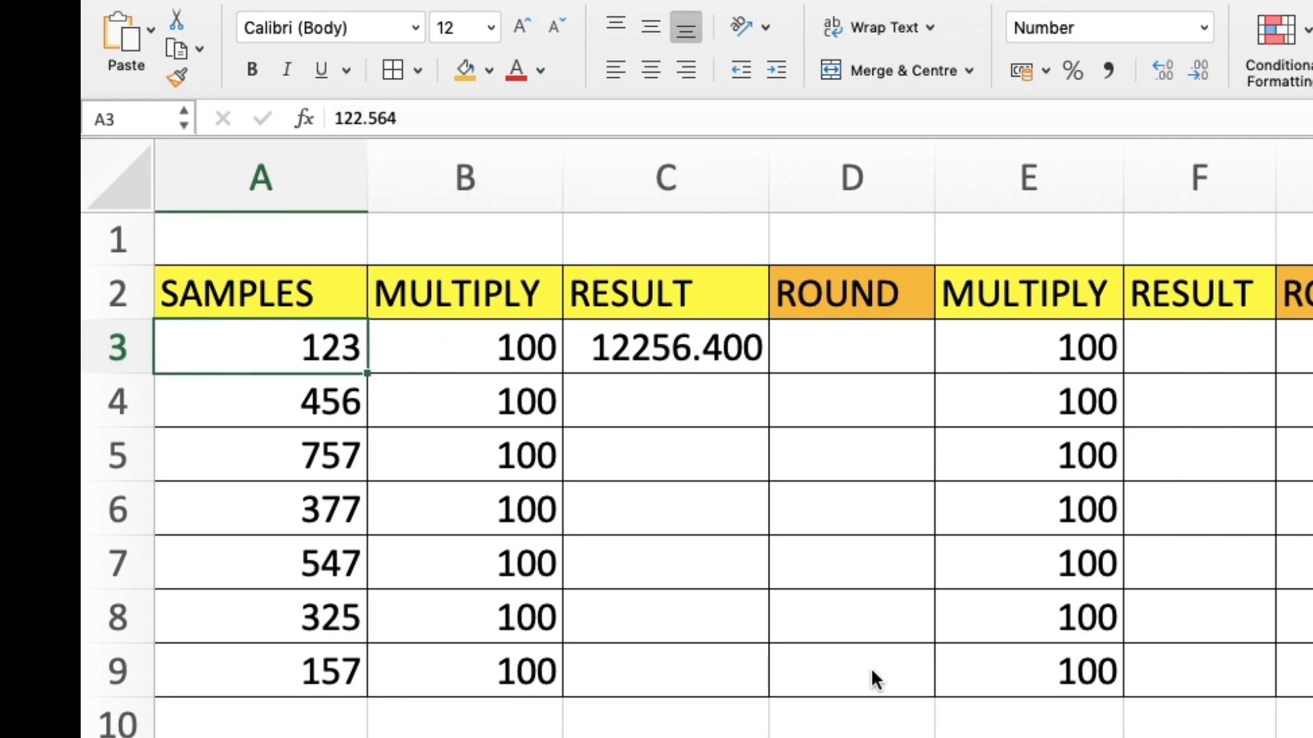
pyautogui.click(1170, 80)
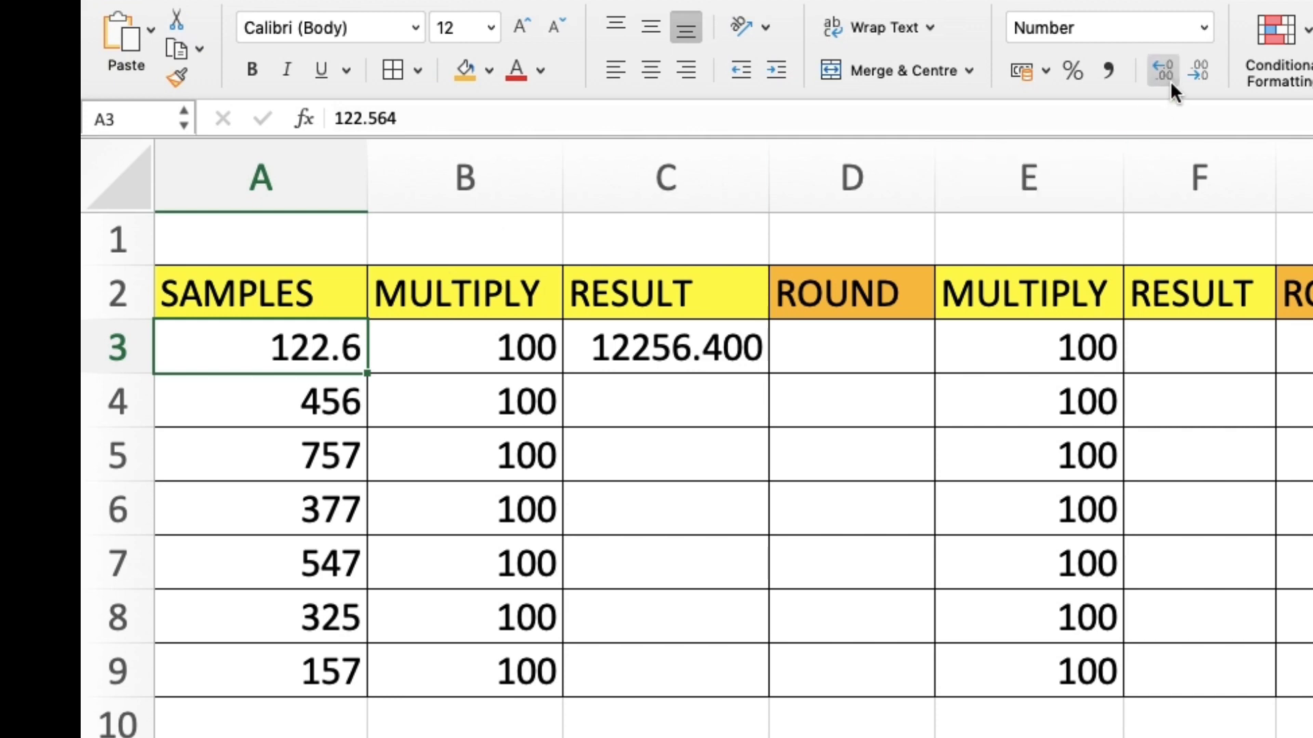
pyautogui.click(1171, 80)
pyautogui.click(1171, 80)
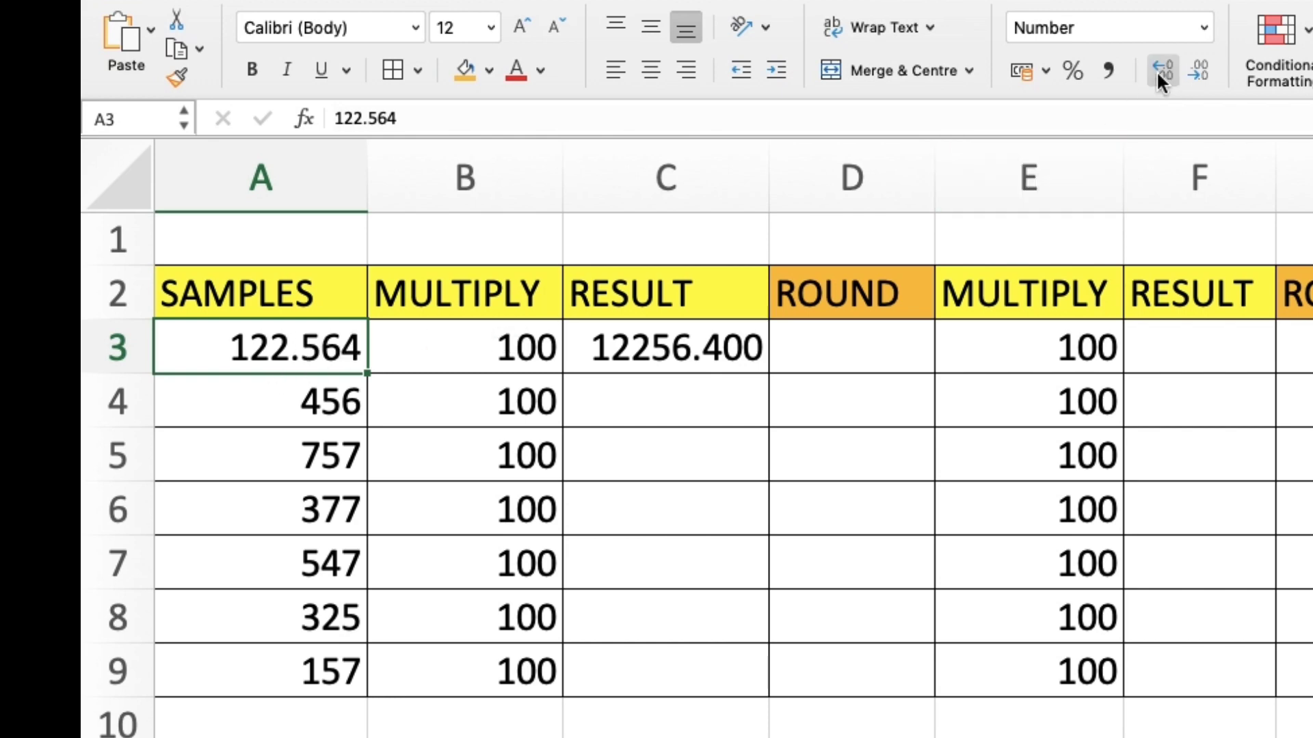
pyautogui.click(1159, 71)
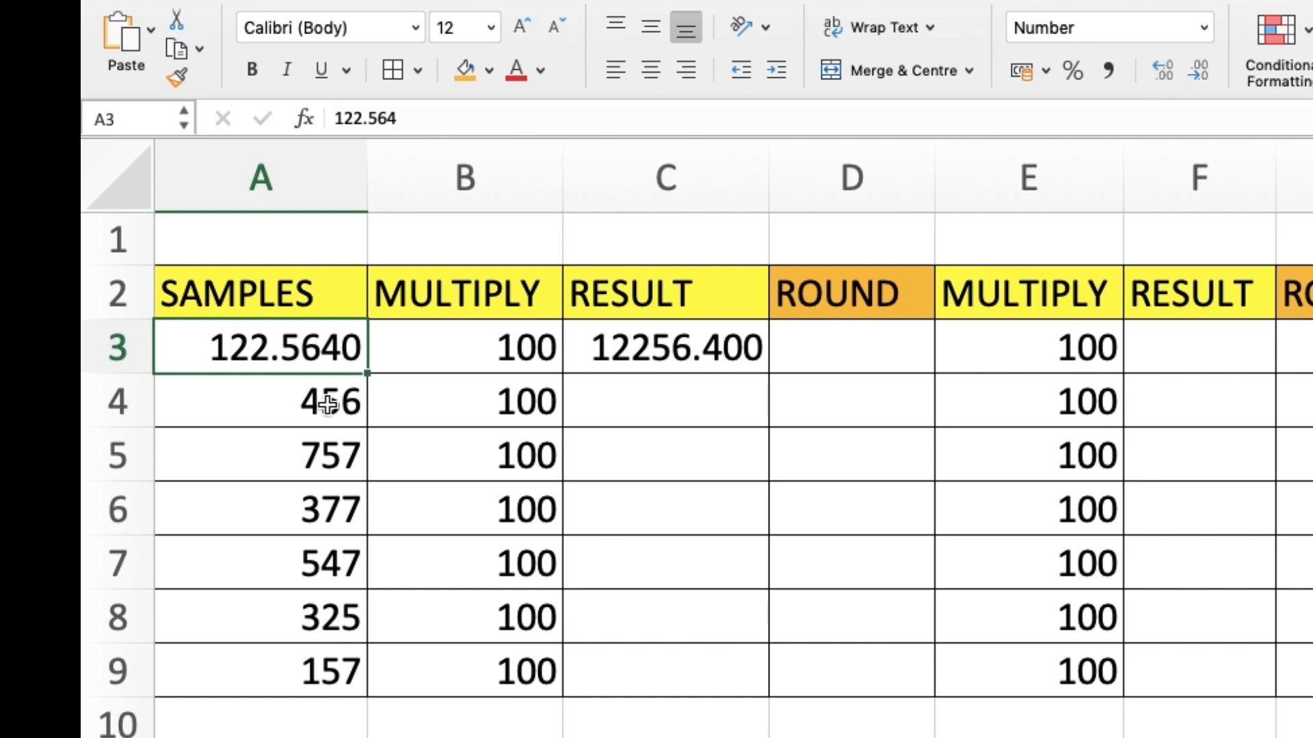
pyautogui.click(1192, 77)
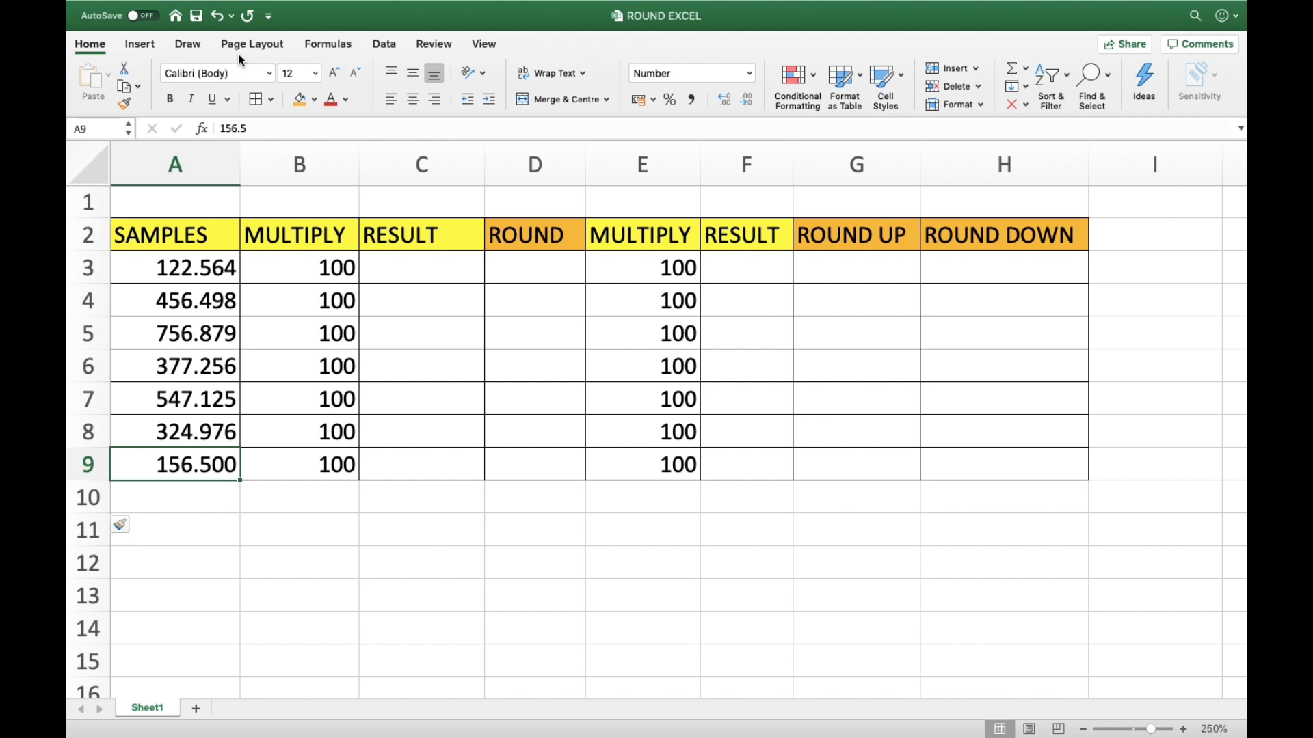
# Step: Review the sample values in A3:A9 and the multipliers in B3:B9
pyautogui.press('Up')
pyautogui.press('Up')
pyautogui.press('Up')
pyautogui.press('Up')
pyautogui.press('Up')
pyautogui.press('Up')
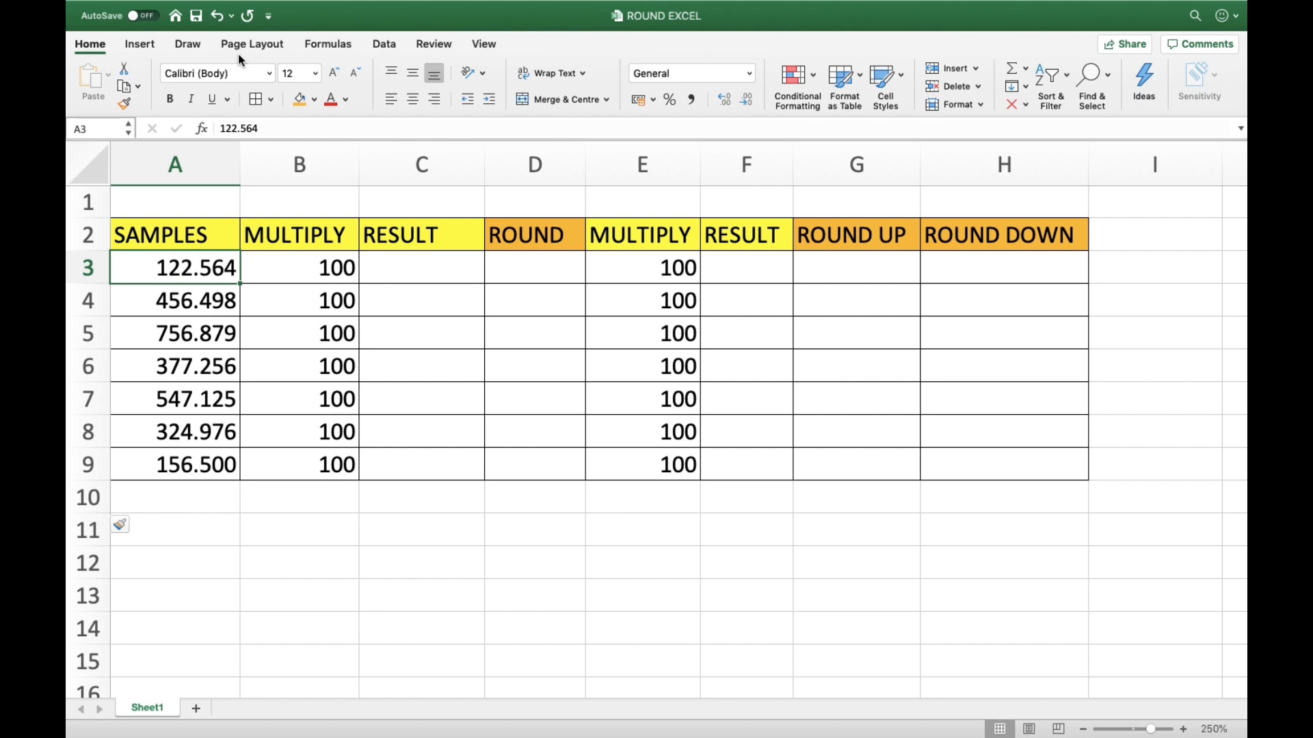
pyautogui.hotkey('shift', 'Down')
pyautogui.press('Down')
pyautogui.press('Up')
pyautogui.moveTo(213, 271); pyautogui.dragTo(205, 458)
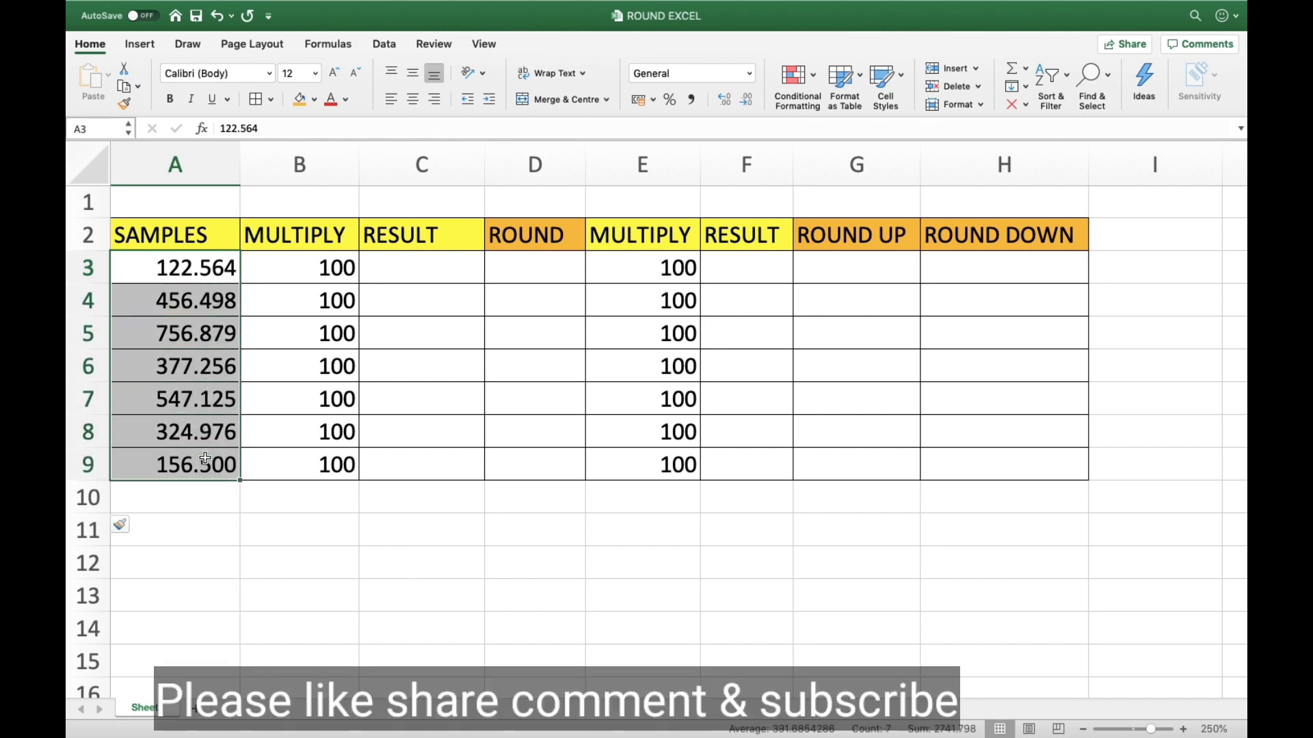
pyautogui.moveTo(219, 269); pyautogui.dragTo(198, 464)
pyautogui.moveTo(306, 268); pyautogui.dragTo(309, 466)
# Step: Multiply the first sample by its multiplier by entering =A3*B3 in C3
pyautogui.click(401, 272)
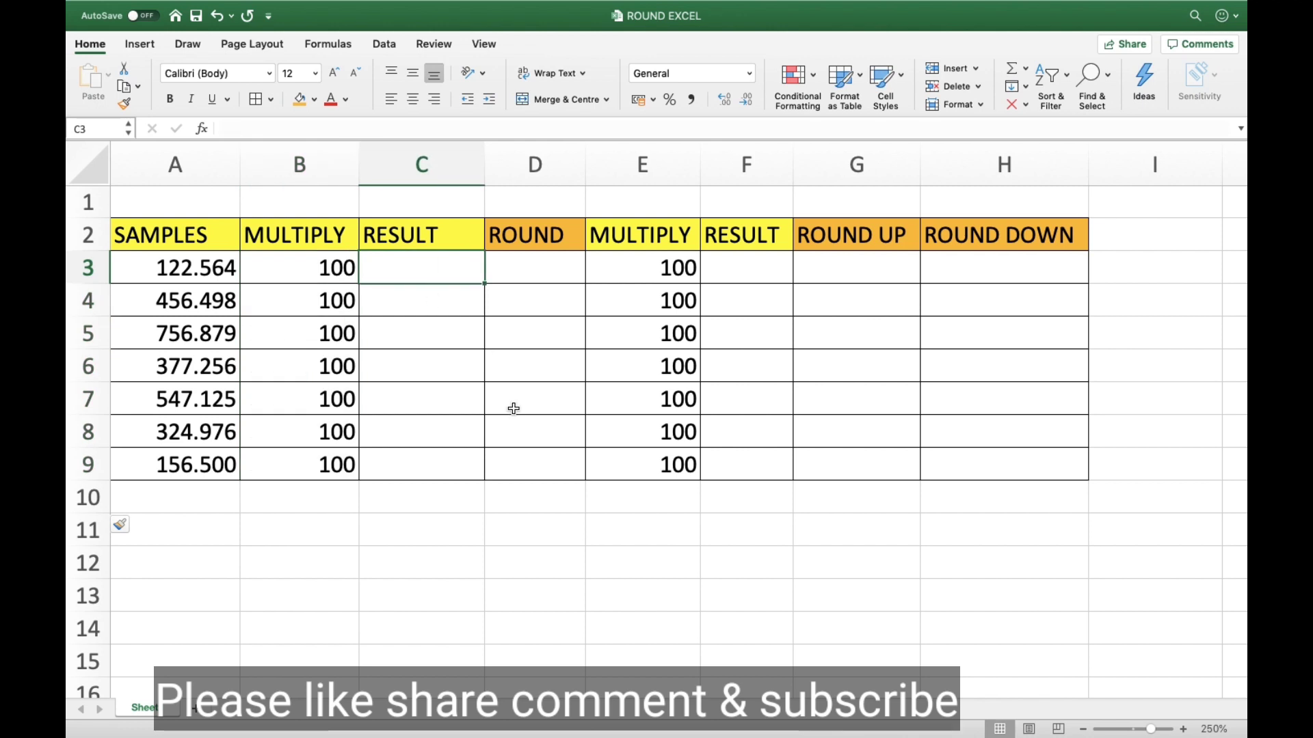
pyautogui.write('=')
pyautogui.press('Left')
pyautogui.press('Left')
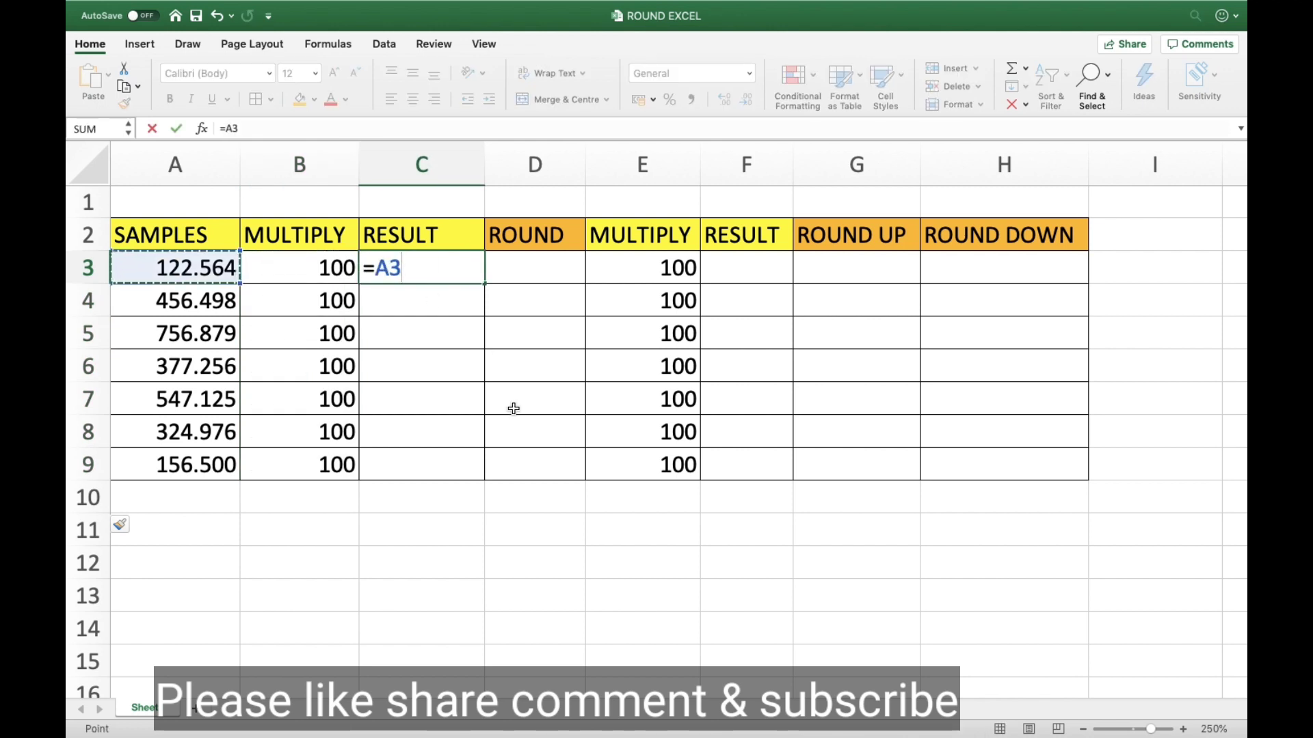
pyautogui.write('*')
pyautogui.press('Left')
pyautogui.press('Return')
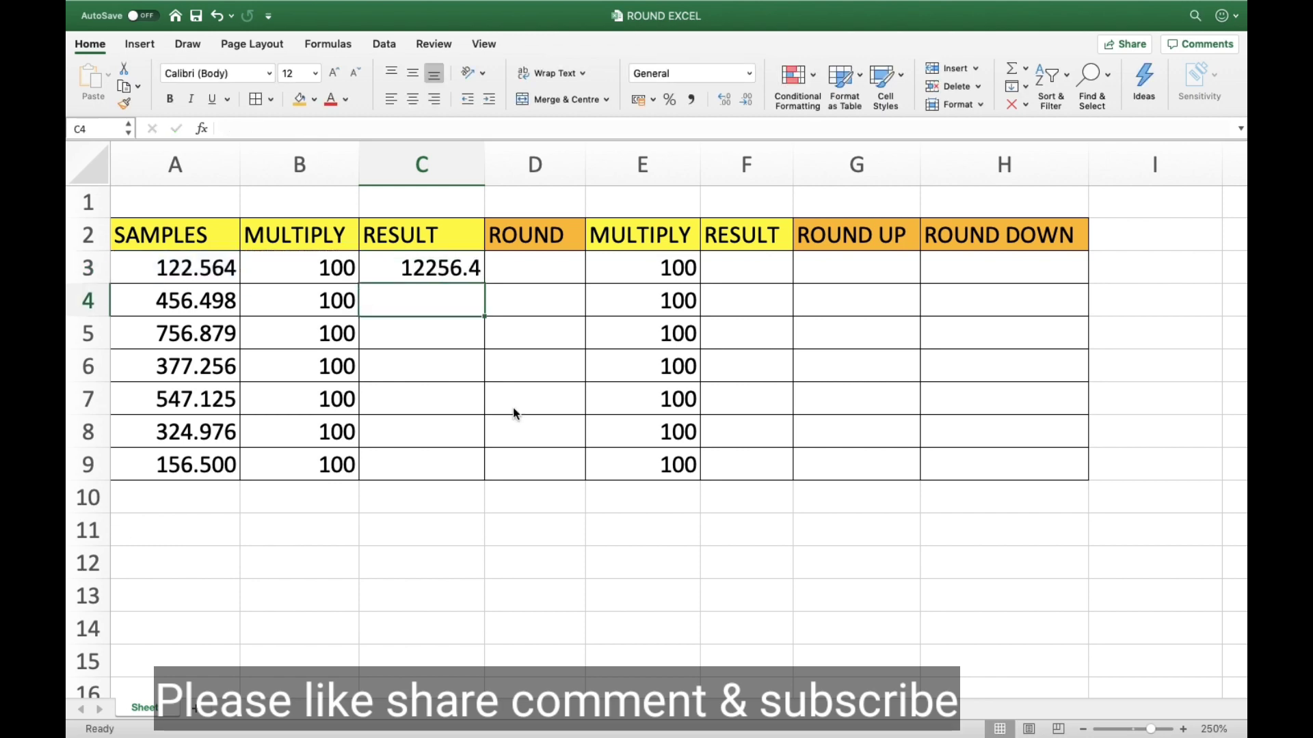
# Step: Display the value in C3 with three decimal places
pyautogui.press('Up')
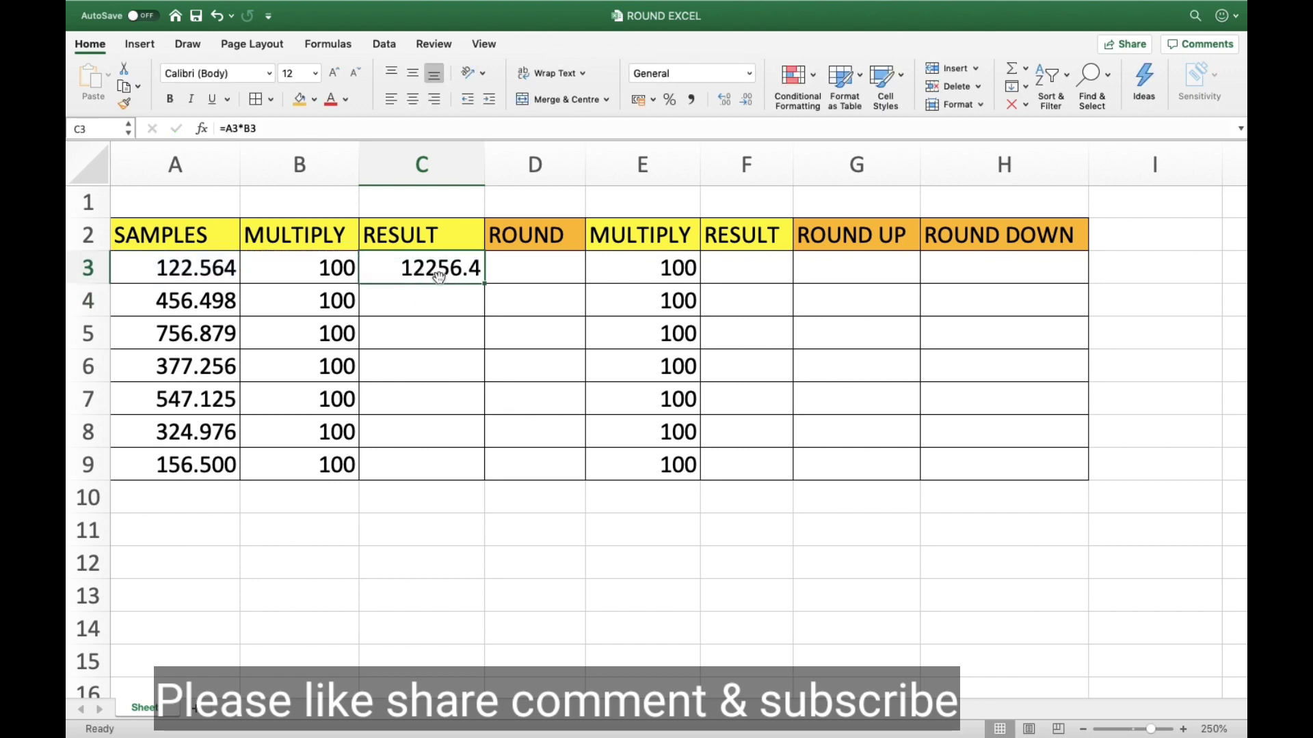
pyautogui.click(729, 104)
pyautogui.click(729, 104)
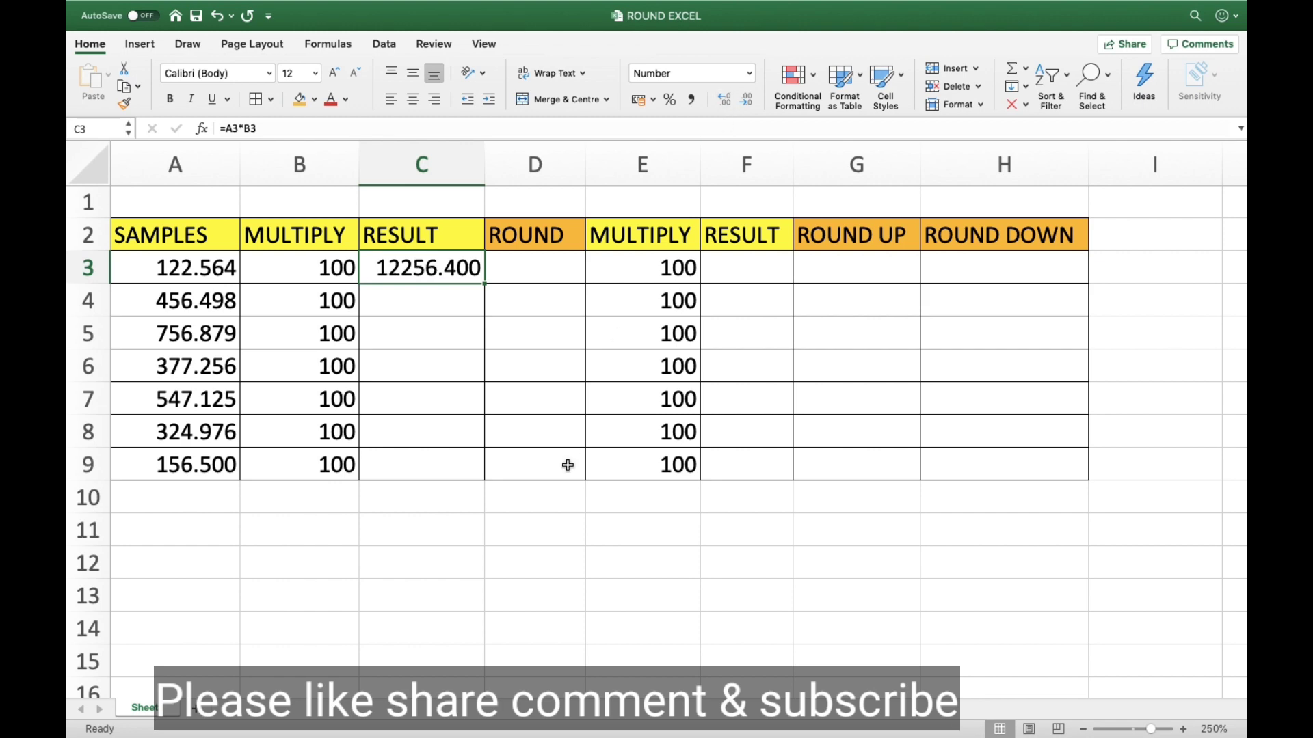
# Step: Copy the multiplication formula from C3 down through C9
pyautogui.press('super+c')
pyautogui.hotkey('shift', 'Down')
pyautogui.hotkey('shift', 'Down')
pyautogui.hotkey('shift', 'Down')
pyautogui.hotkey('shift', 'Down')
pyautogui.hotkey('shift', 'Down')
pyautogui.hotkey('shift', 'Down')
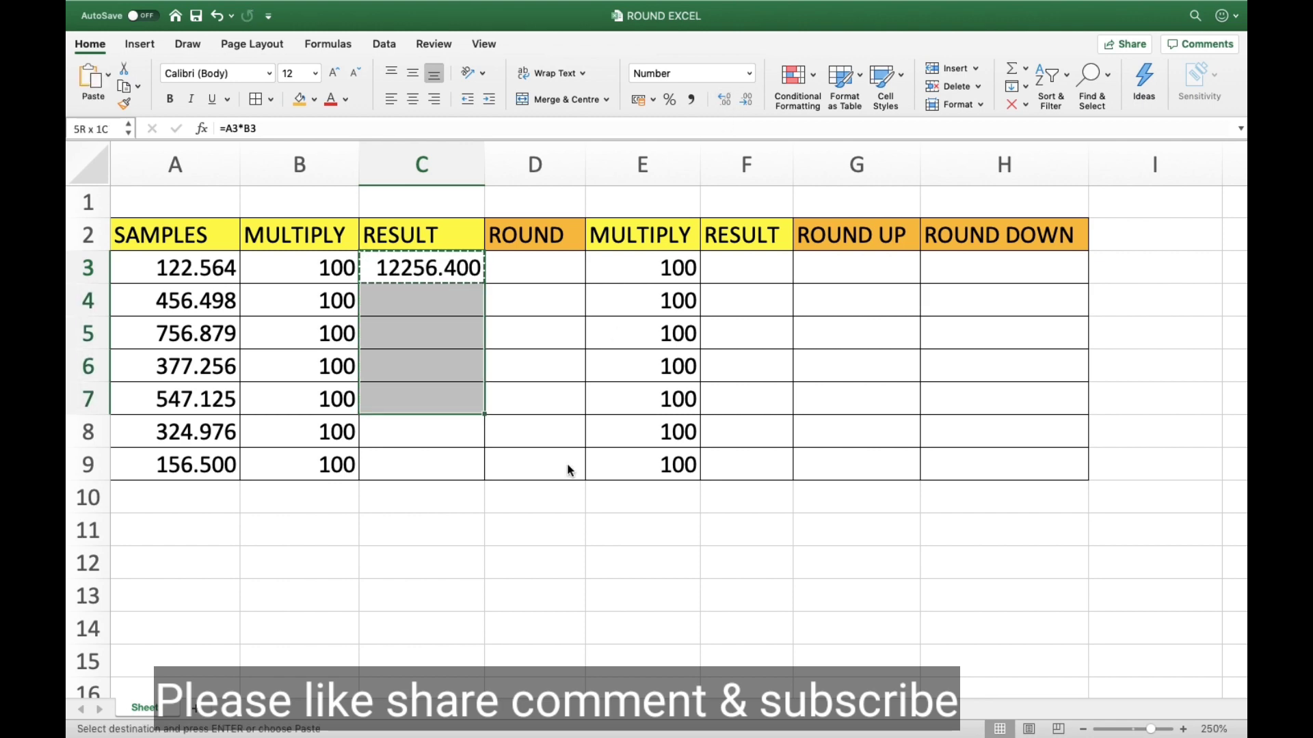
pyautogui.press('super+v')
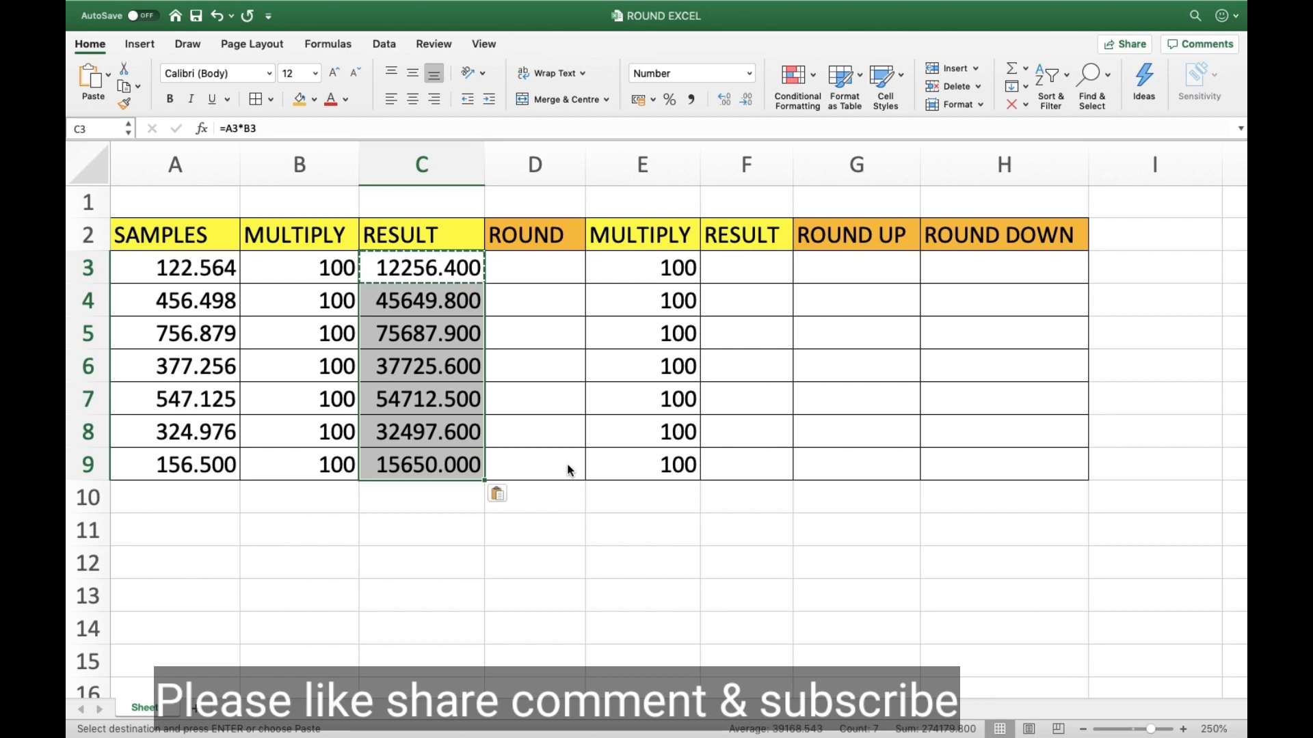
pyautogui.press('Down')
pyautogui.press('Down')
pyautogui.press('Up')
pyautogui.press('Escape')
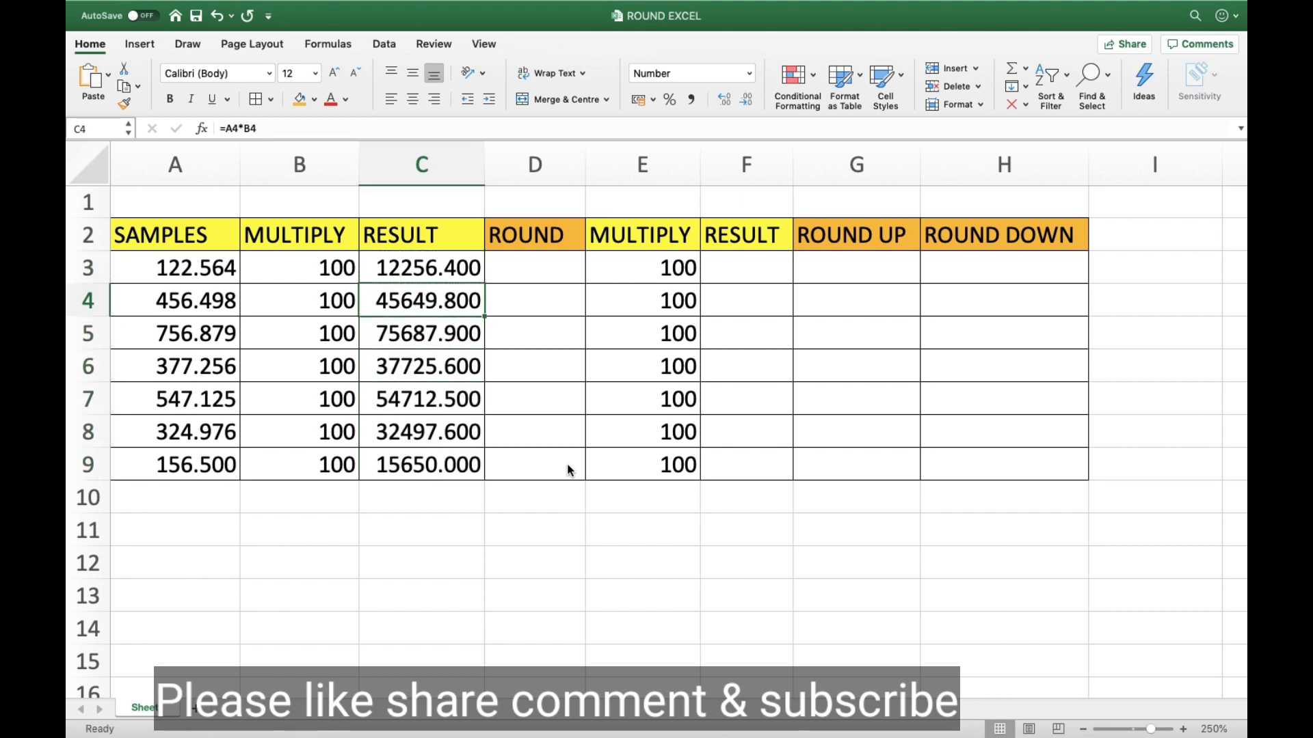
# Step: Examine the decimals of the samples in A3:A9 against those of the results in C3:C9
pyautogui.press('Up')
pyautogui.press('Left')
pyautogui.press('Left')
pyautogui.hotkey('shift', 'Down')
pyautogui.hotkey('shift', 'Down')
pyautogui.hotkey('shift', 'Down')
pyautogui.hotkey('shift', 'Down')
pyautogui.hotkey('shift', 'Down')
pyautogui.hotkey('shift', 'Down')
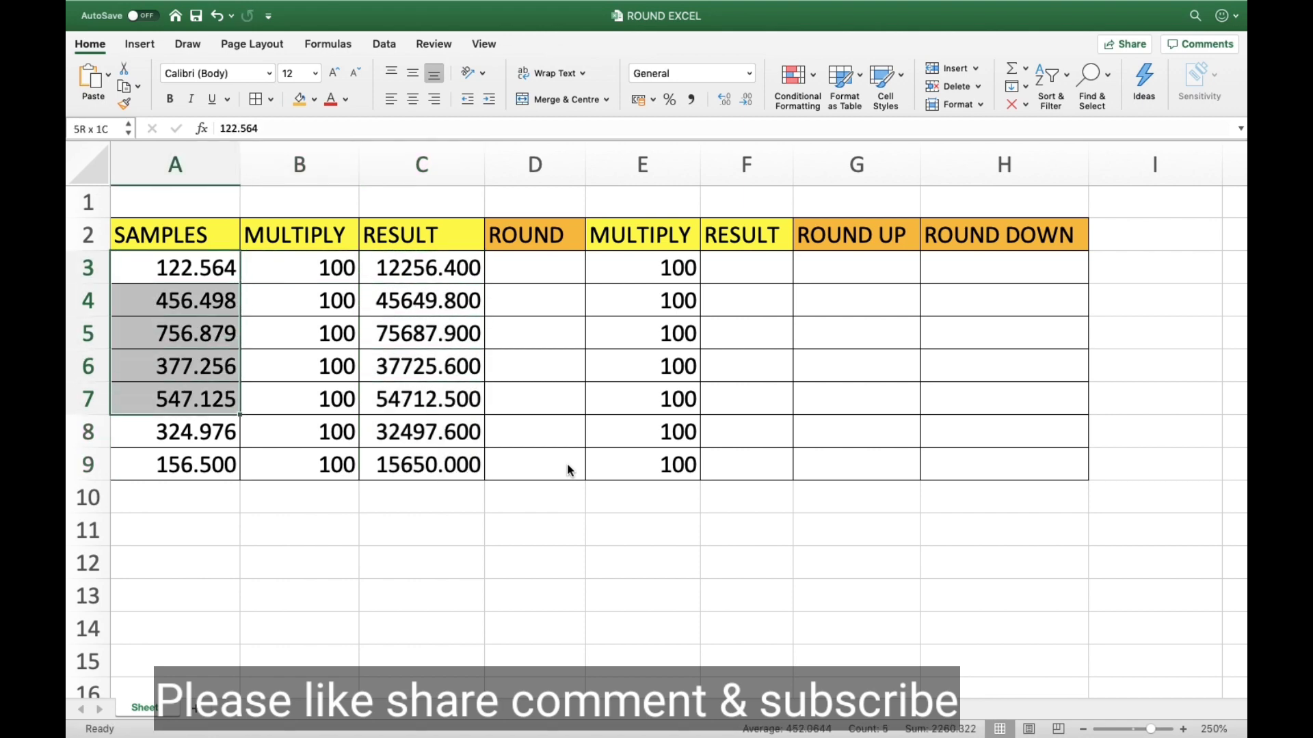
pyautogui.press('Down')
pyautogui.press('Up')
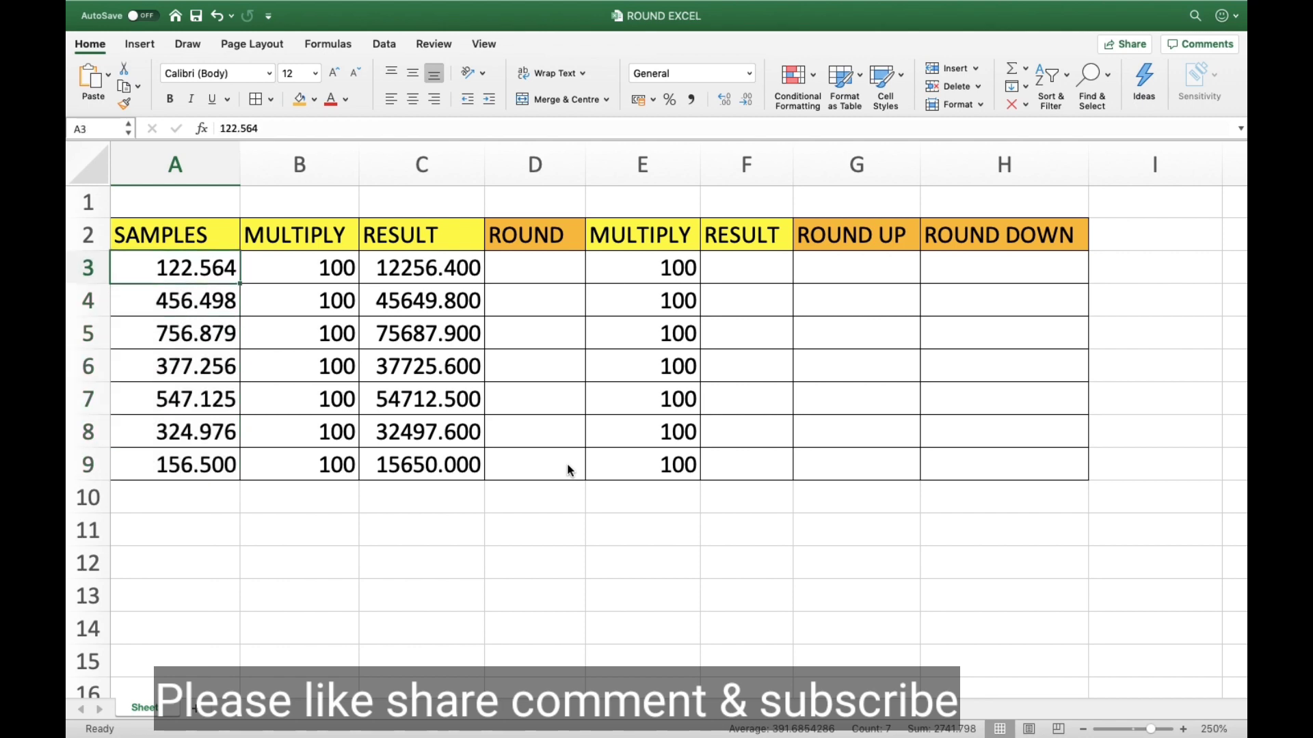
pyautogui.press('Right')
pyautogui.press('Right')
pyautogui.hotkey('shift', 'Down')
pyautogui.hotkey('shift', 'Down')
pyautogui.hotkey('shift', 'Down')
pyautogui.hotkey('shift', 'Down')
pyautogui.hotkey('shift', 'Down')
pyautogui.hotkey('shift', 'Down')
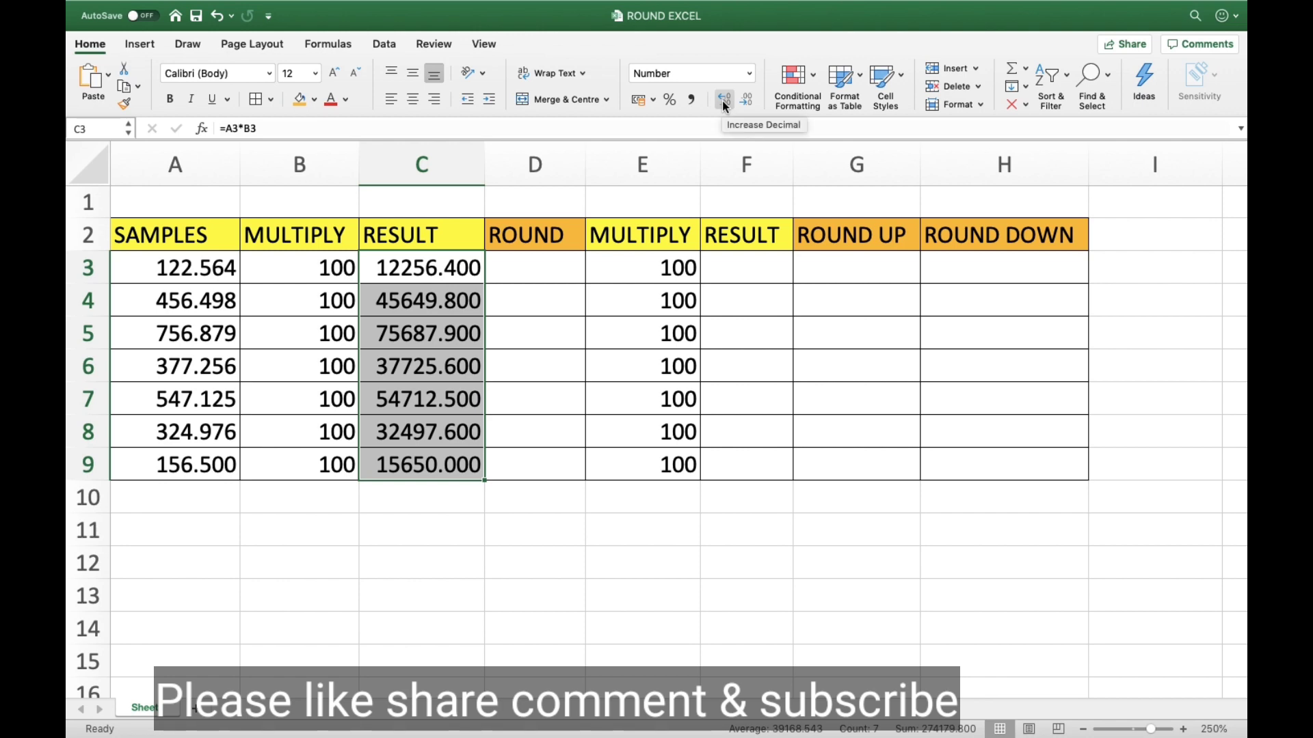
pyautogui.click(461, 276)
pyautogui.press('Left')
pyautogui.press('Left')
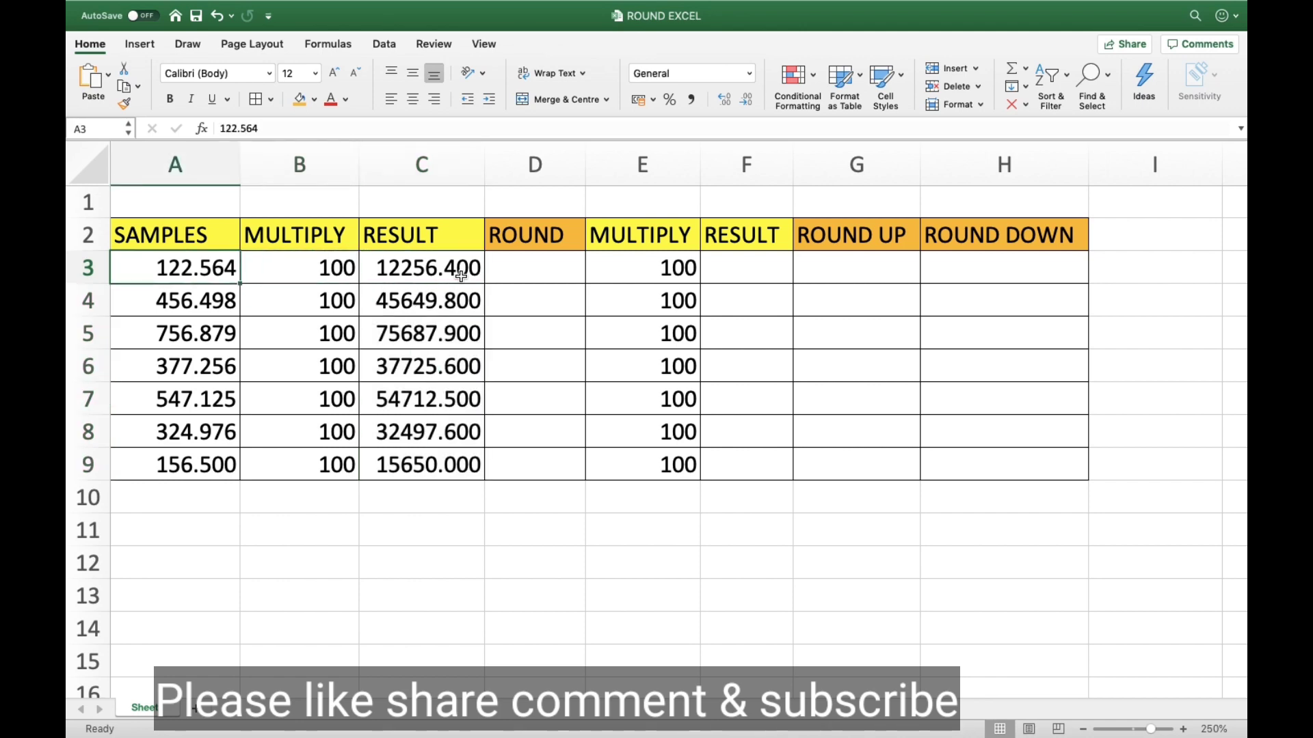
pyautogui.hotkey('ctrl', 'shift', 'Down')
# Step: Clear the multiplication results from C3:C9
pyautogui.press('Right')
pyautogui.press('Right')
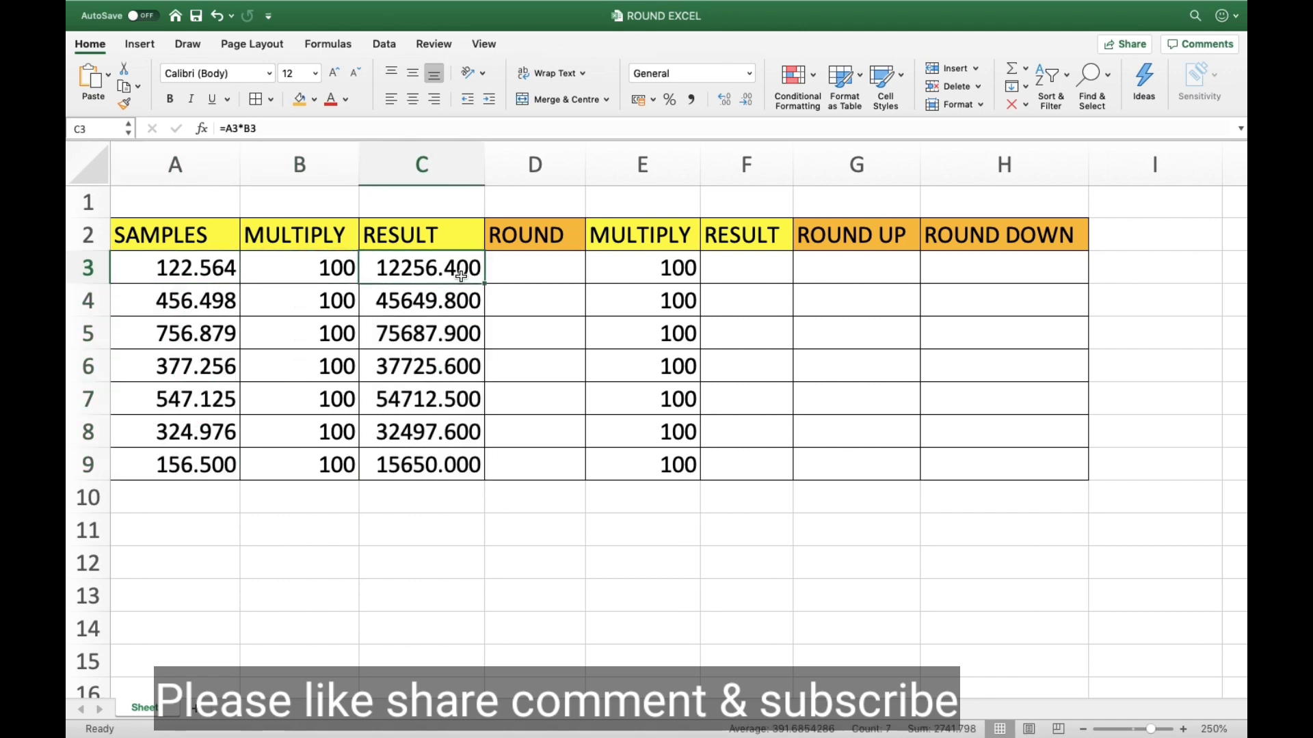
pyautogui.hotkey('ctrl', 'shift', 'Down')
pyautogui.press('Delete')
# Step: Display the samples in A3:A9 with no decimal places
pyautogui.press('Left')
pyautogui.press('Left')
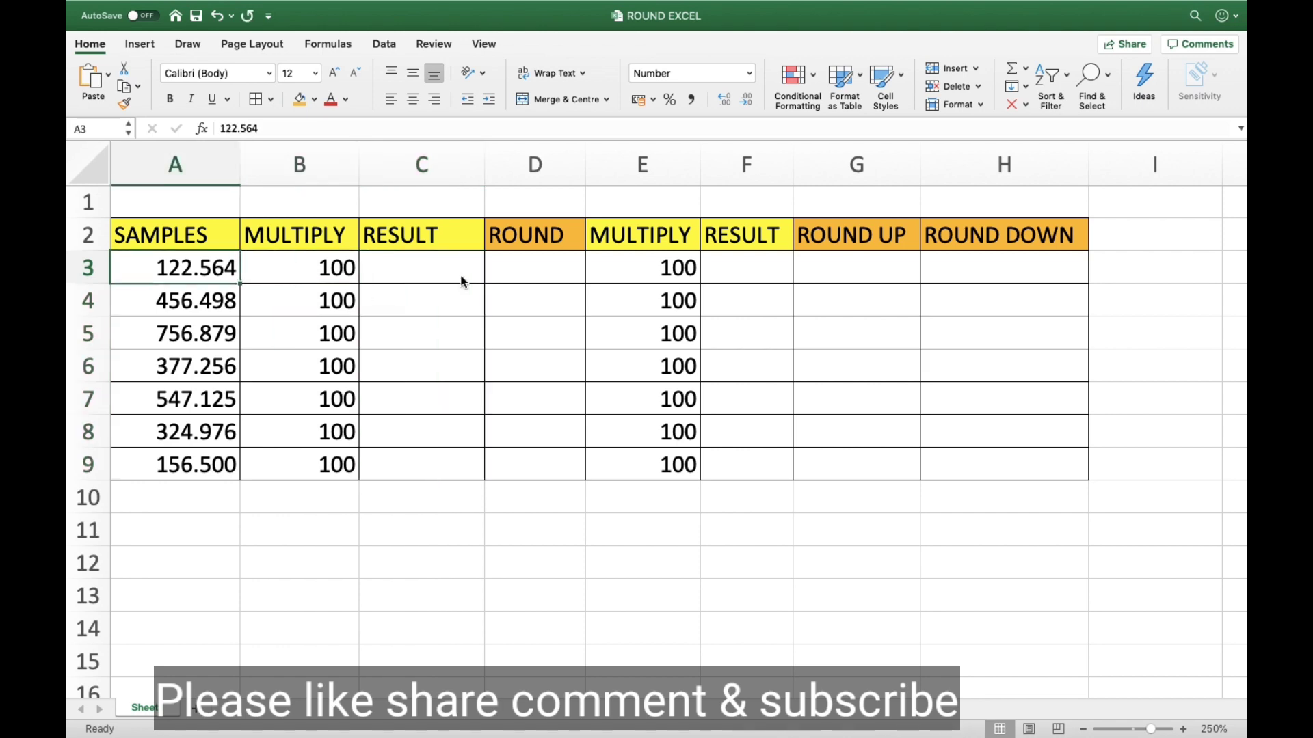
pyautogui.hotkey('ctrl', 'shift', 'Down')
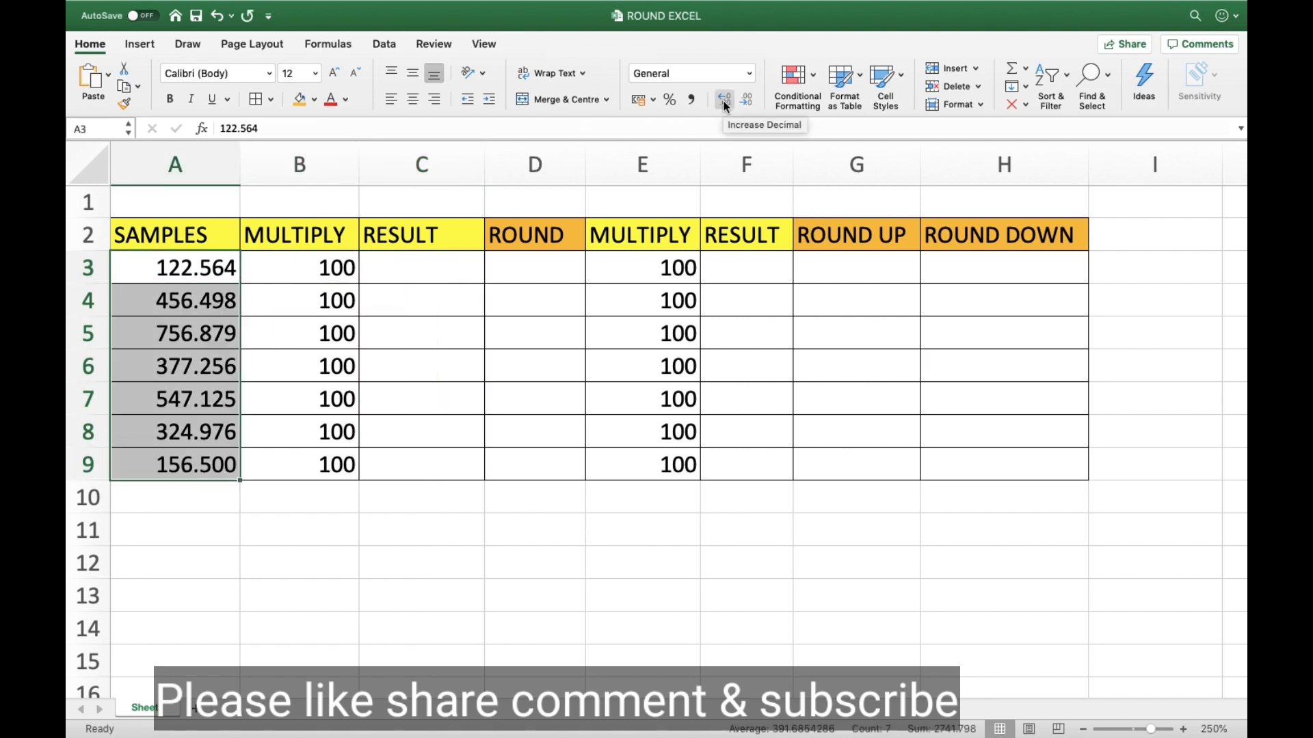
pyautogui.click(751, 105)
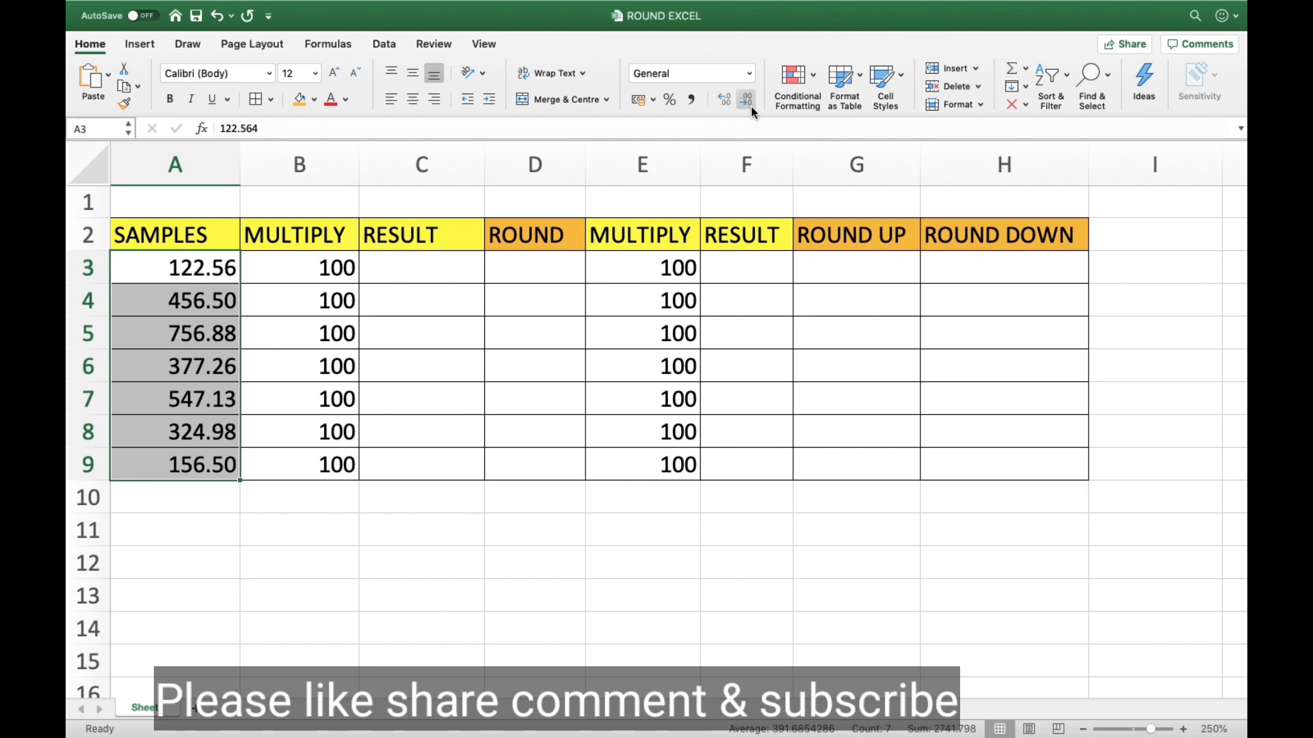
pyautogui.click(751, 105)
pyautogui.click(750, 106)
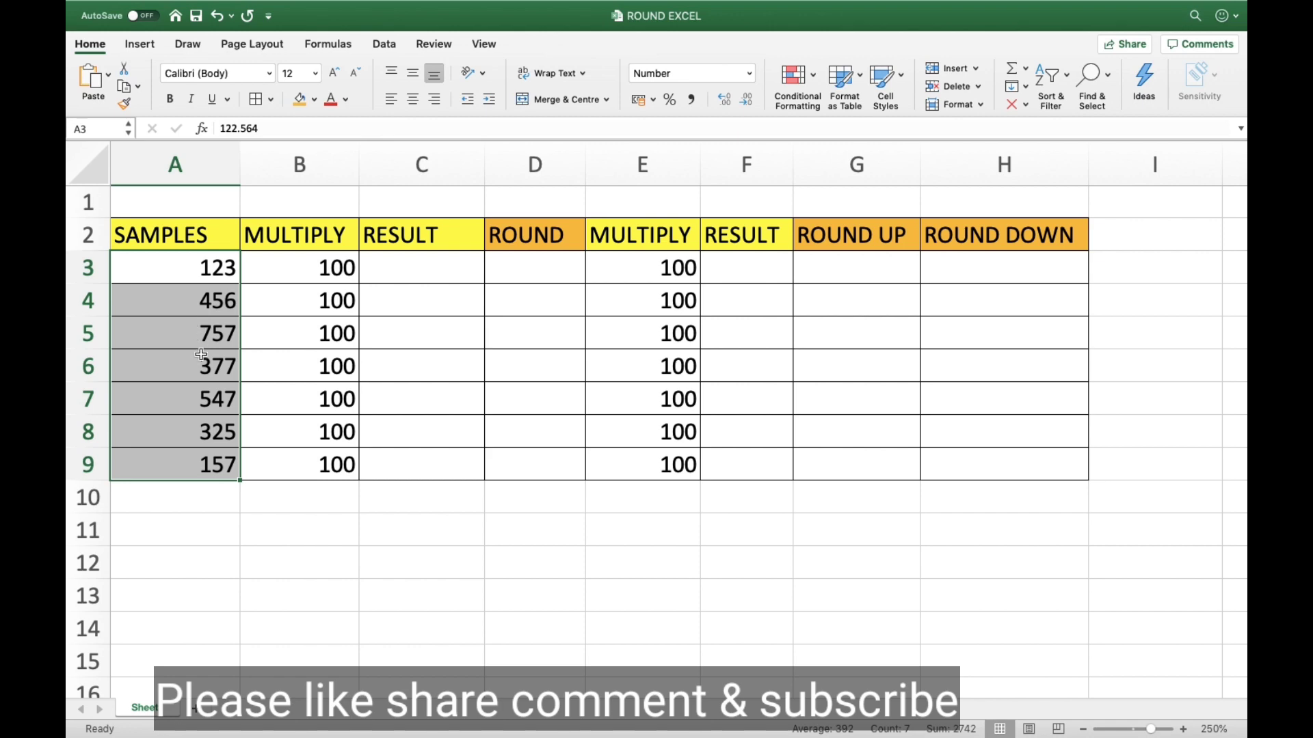
# Step: Enter =A3*B3 in C3 to multiply the whole-number-formatted sample by its multiplier
pyautogui.click(395, 281)
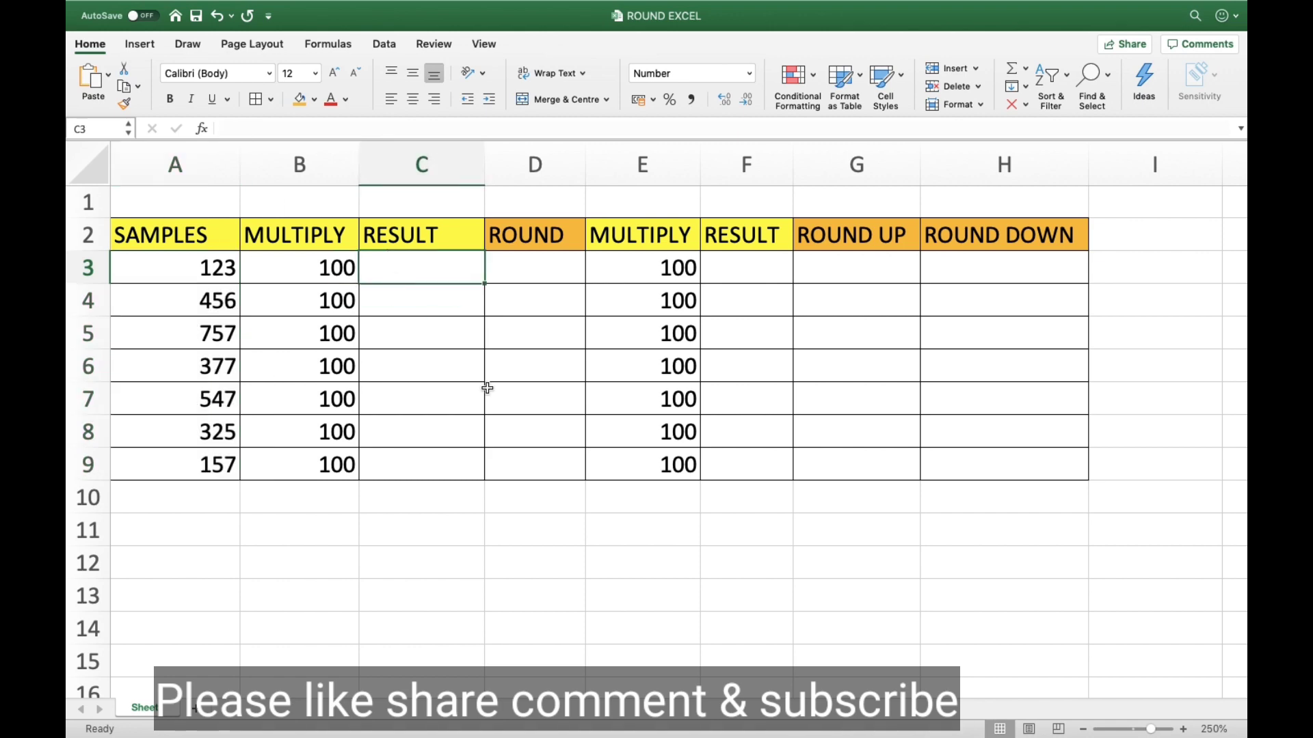
pyautogui.write('=')
pyautogui.press('Left')
pyautogui.press('Left')
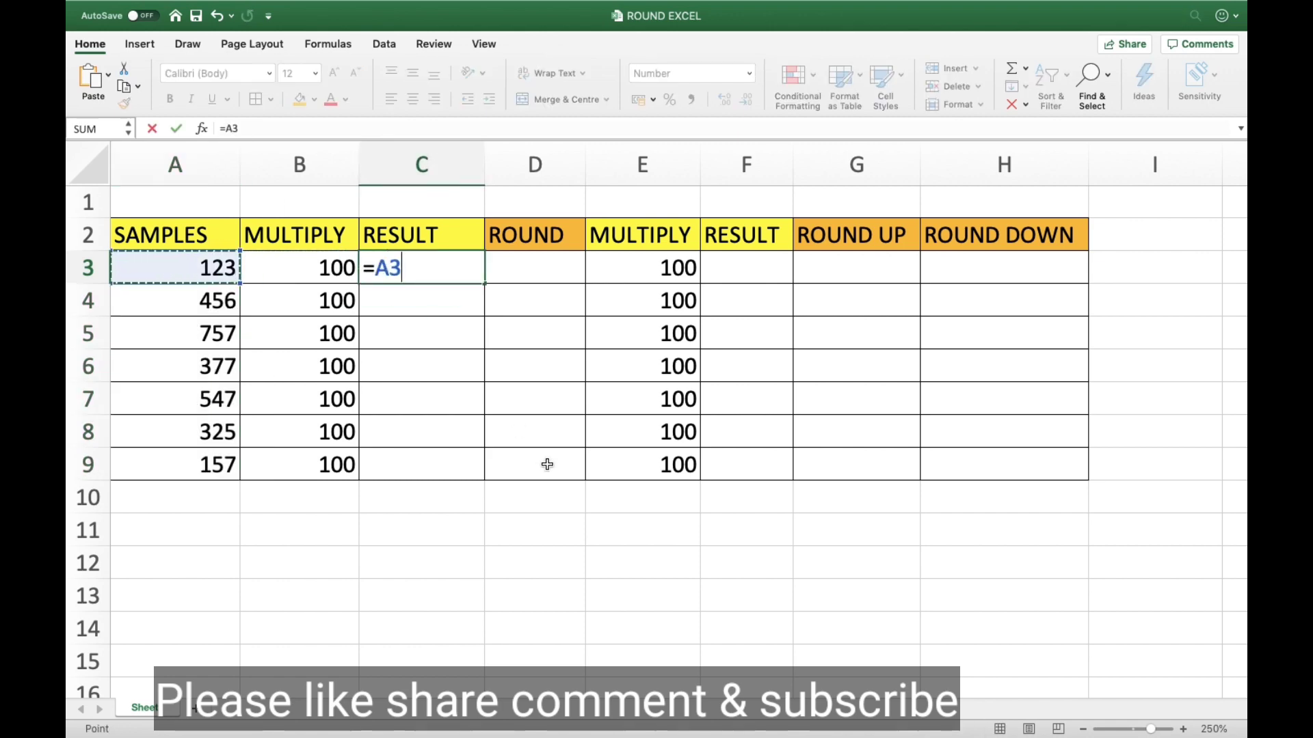
pyautogui.write('*')
pyautogui.press('Left')
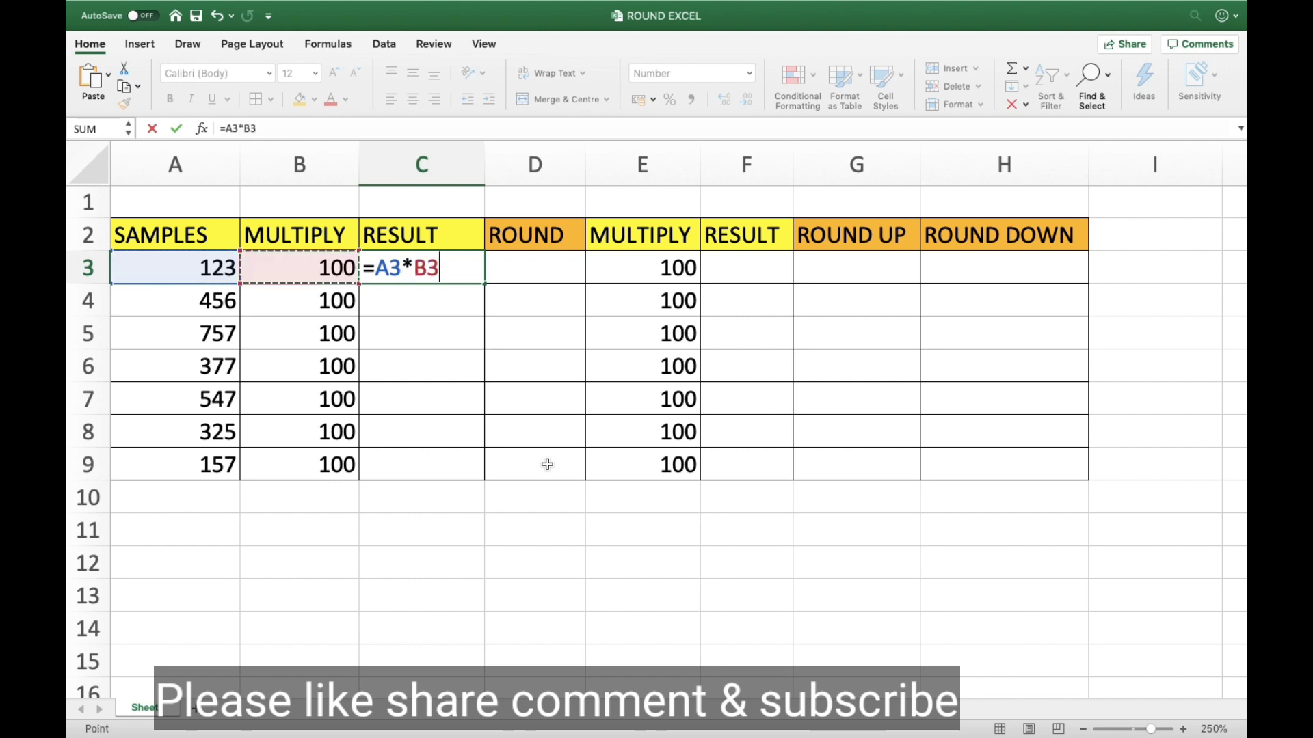
pyautogui.press('Return')
pyautogui.press('Up')
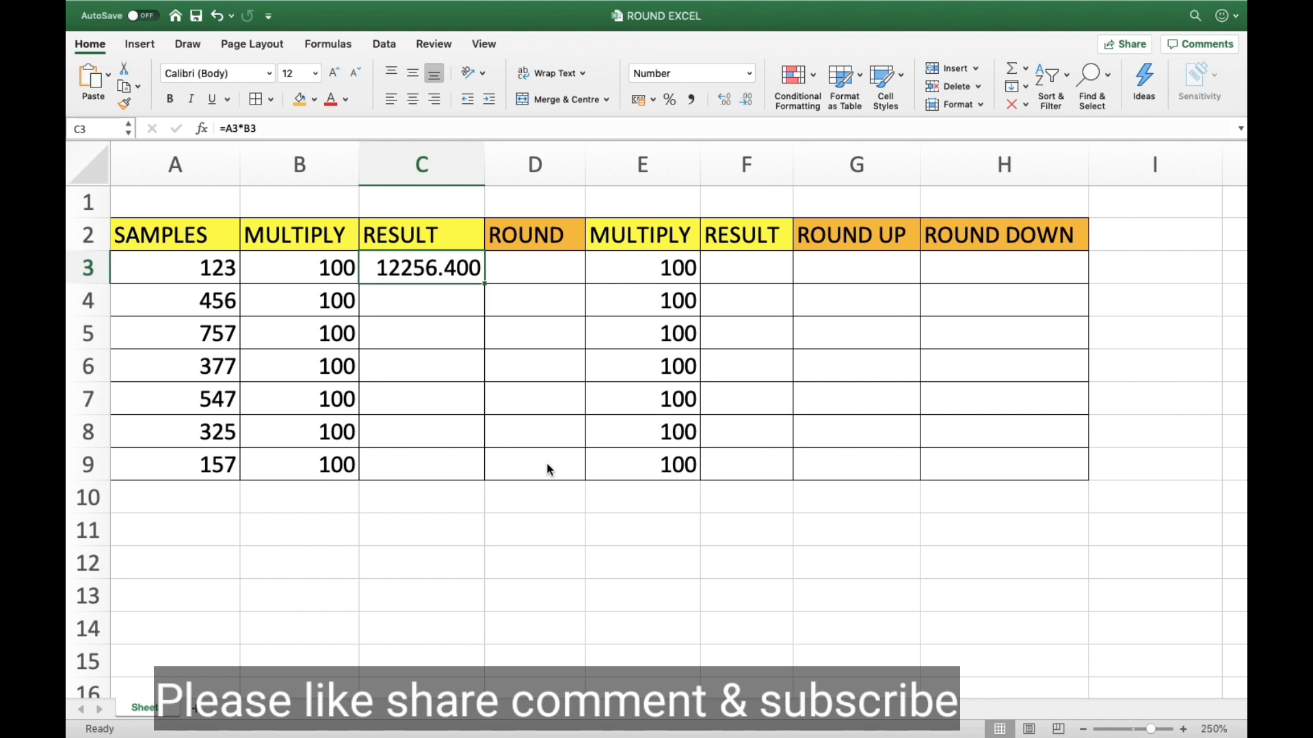
# Step: Check A3 against its product in C3, and bring A3's display to three decimal places
pyautogui.press('Left')
pyautogui.press('Left')
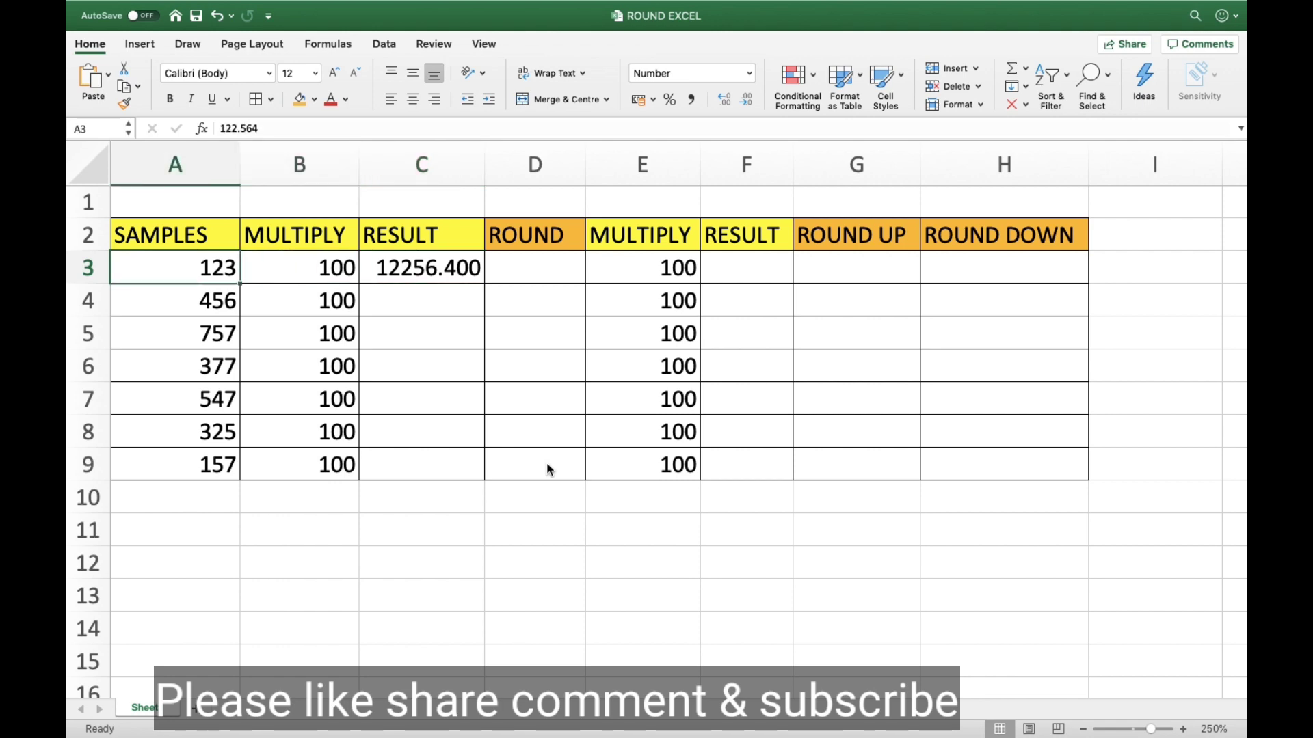
pyautogui.press('Right')
pyautogui.press('Right')
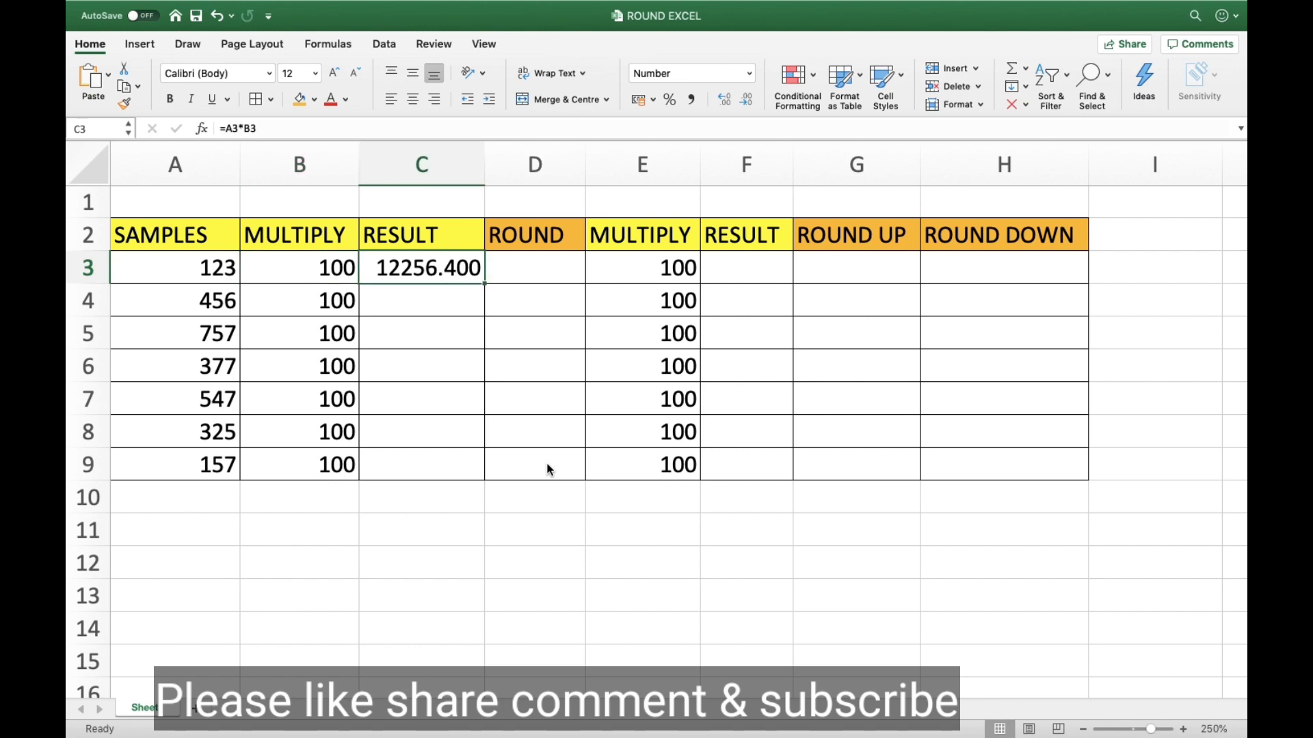
pyautogui.press('Left')
pyautogui.press('Left')
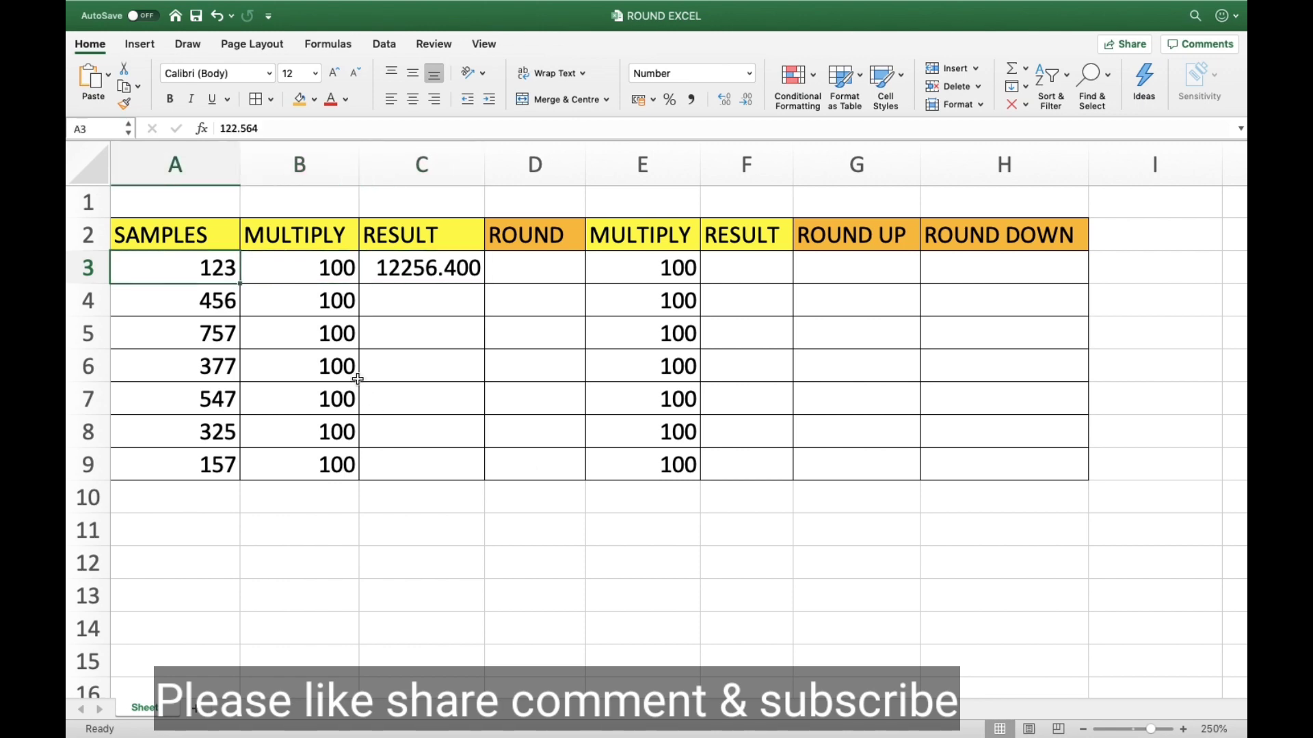
pyautogui.click(729, 108)
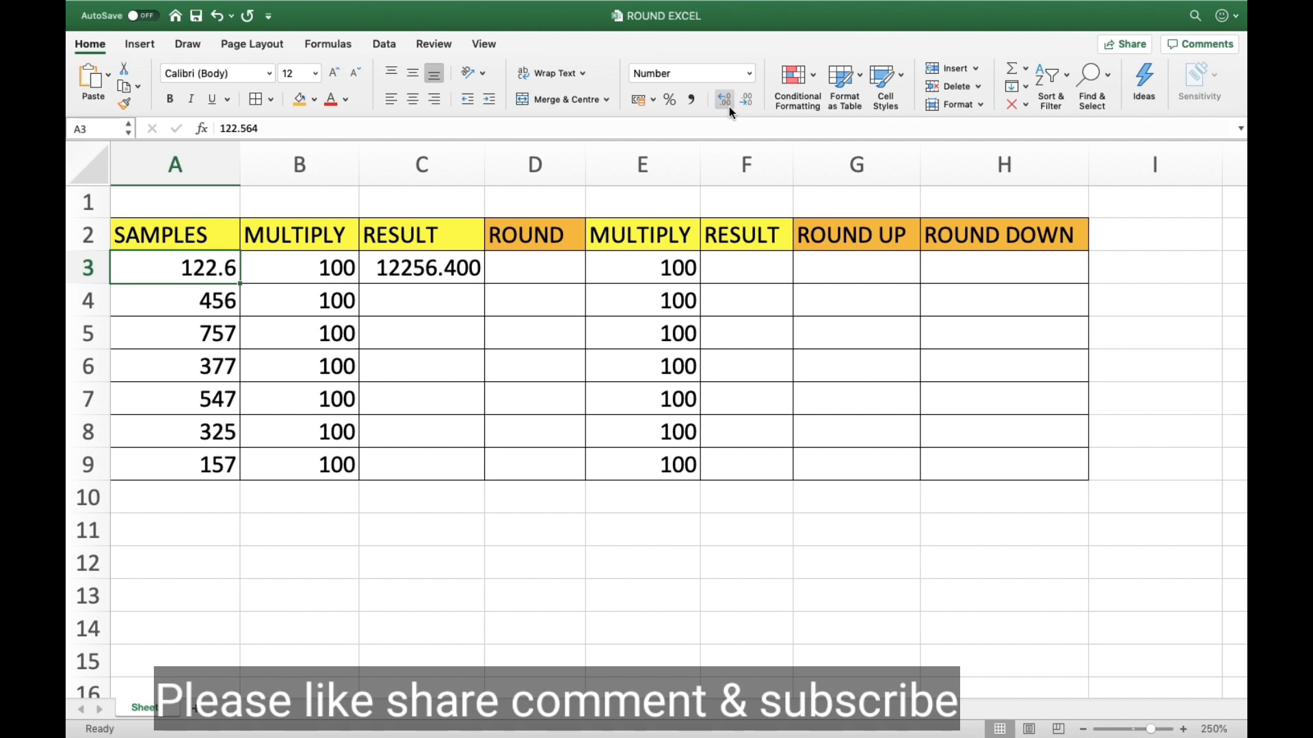
pyautogui.click(729, 108)
pyautogui.click(729, 108)
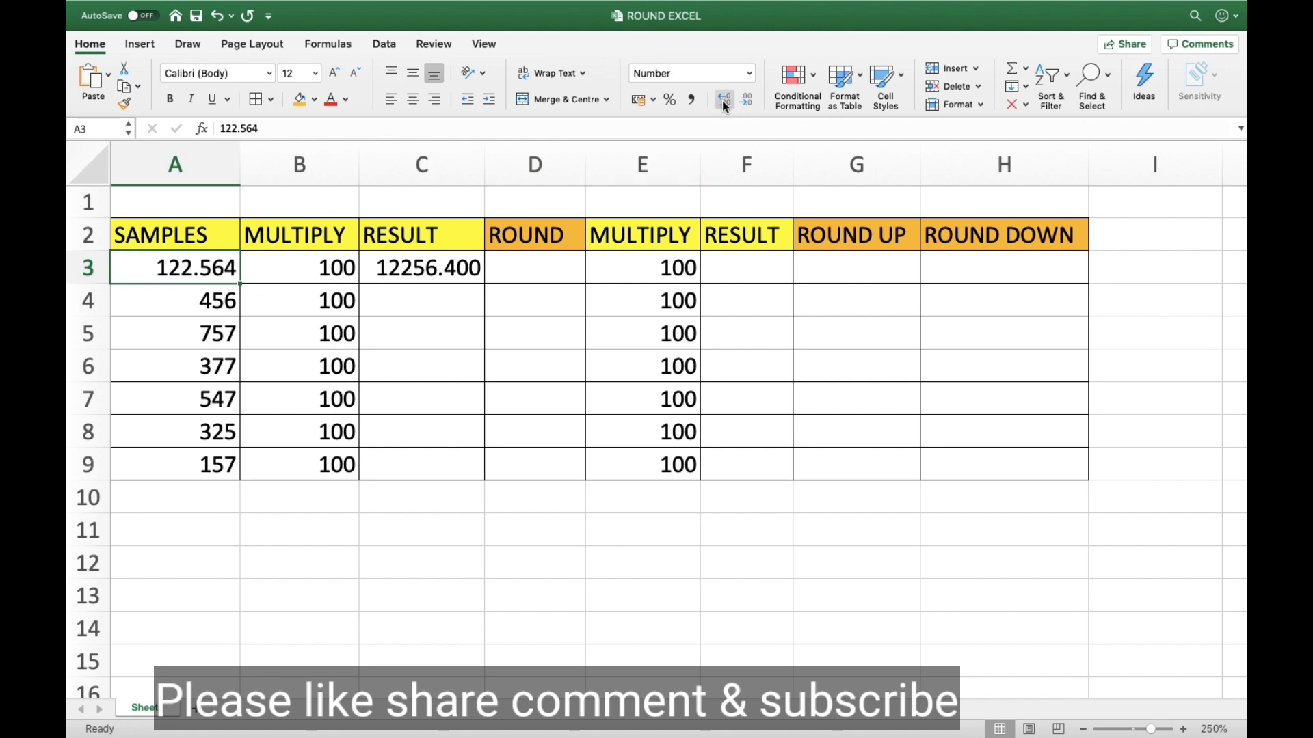
pyautogui.click(722, 101)
pyautogui.click(744, 103)
# Step: Display the samples in A3:A9 with three decimal places
pyautogui.moveTo(182, 265); pyautogui.dragTo(182, 460)
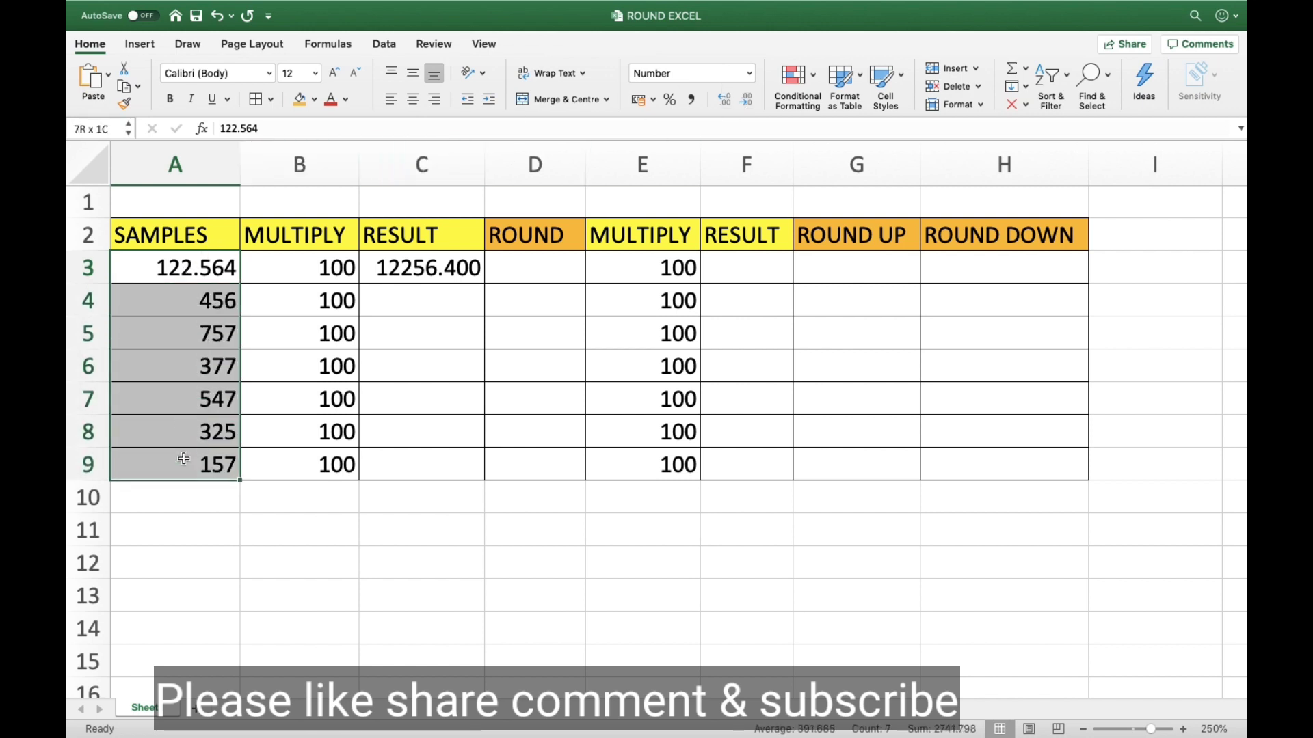
pyautogui.click(725, 101)
pyautogui.click(751, 102)
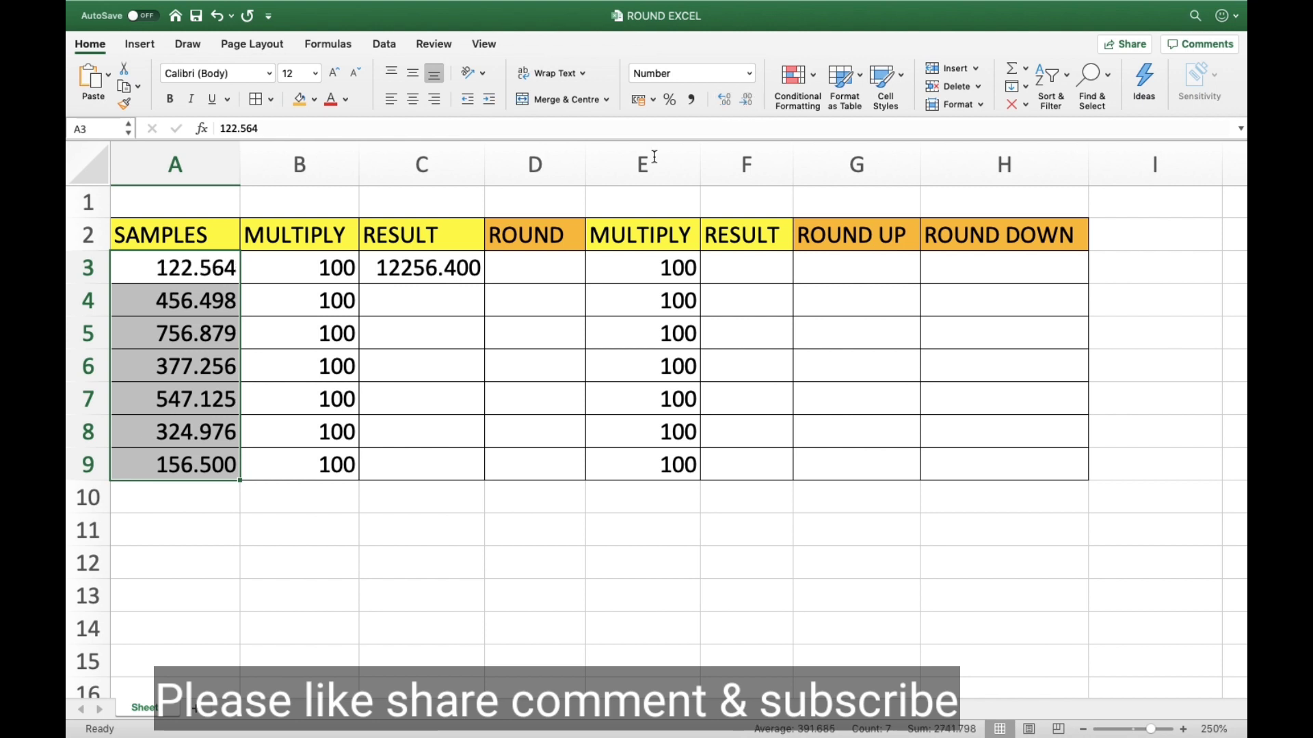
# Step: Copy the multiplication formula from C3 down through C9
pyautogui.click(439, 268)
pyautogui.press('super+c')
pyautogui.hotkey('shift', 'Down')
pyautogui.hotkey('shift', 'Down')
pyautogui.hotkey('shift', 'Down')
pyautogui.hotkey('shift', 'Down')
pyautogui.hotkey('shift', 'Down')
pyautogui.hotkey('shift', 'Down')
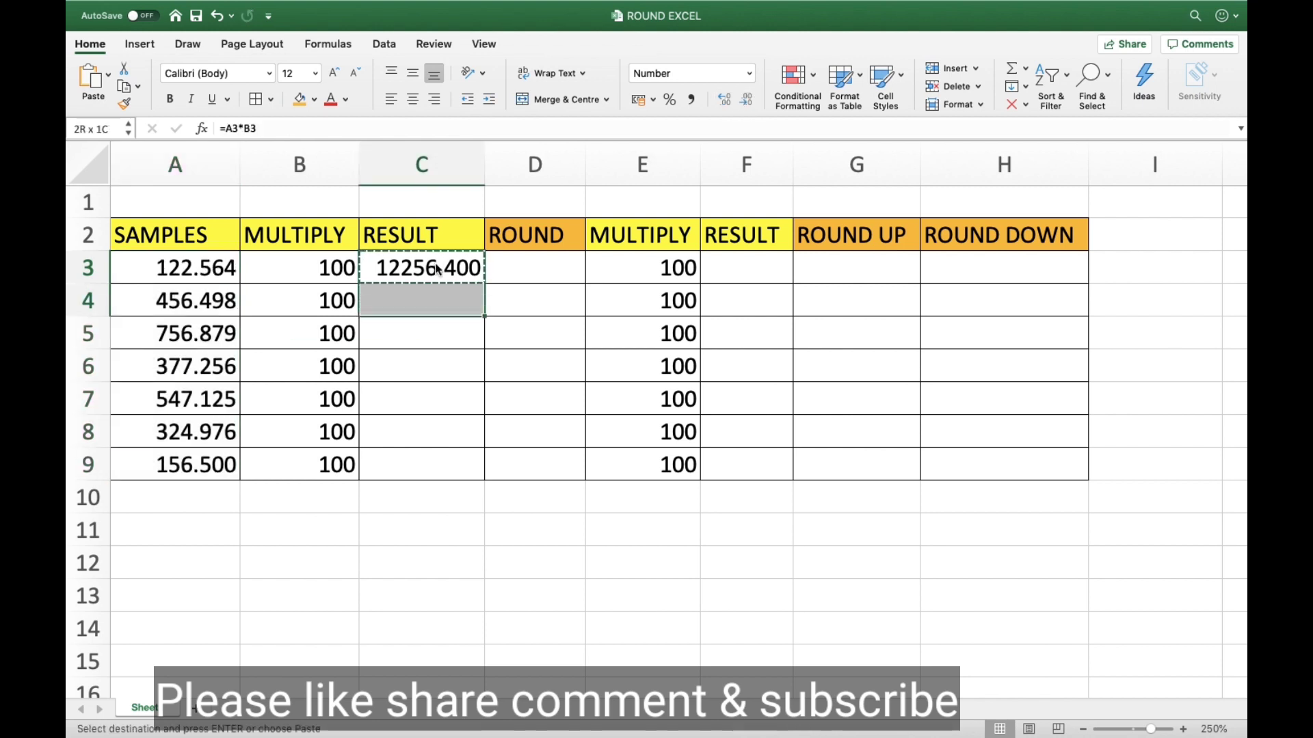
pyautogui.press('Return')
pyautogui.press('Up')
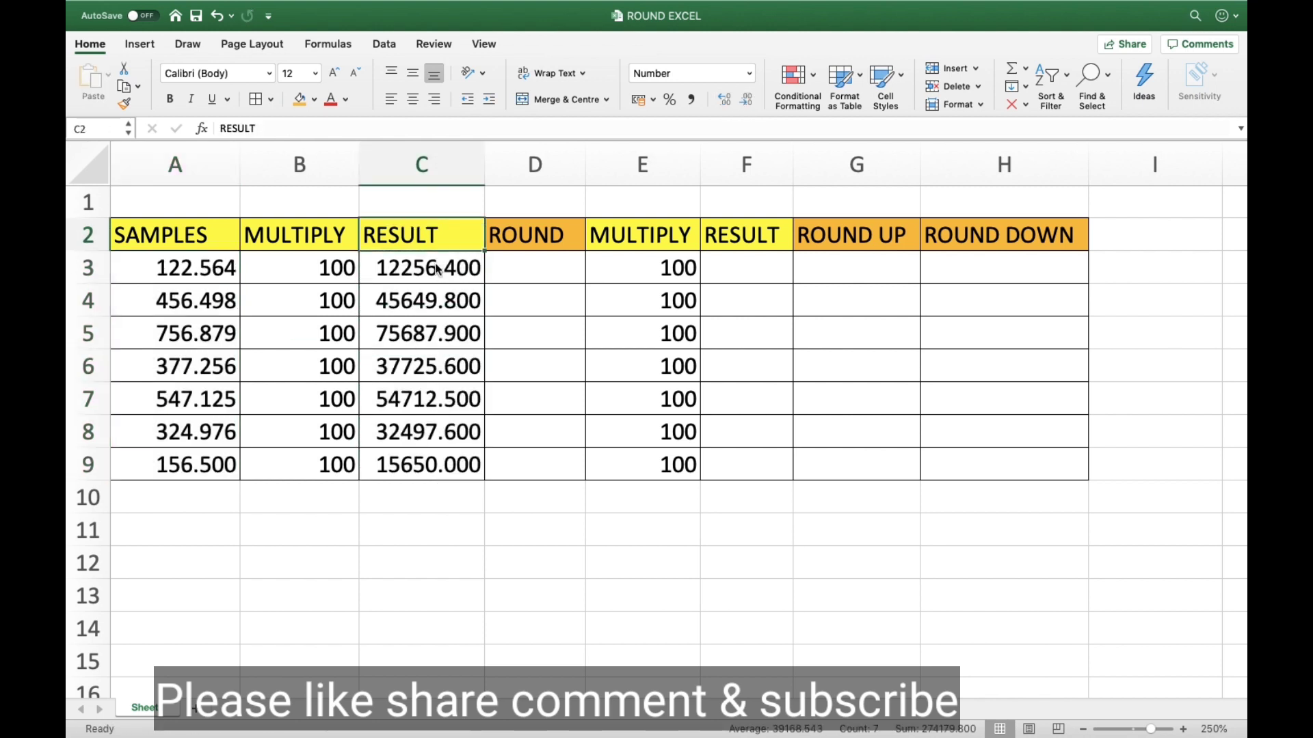
pyautogui.press('Down')
pyautogui.press('Left')
pyautogui.press('Left')
pyautogui.press('Right')
pyautogui.press('Right')
pyautogui.press('Right')
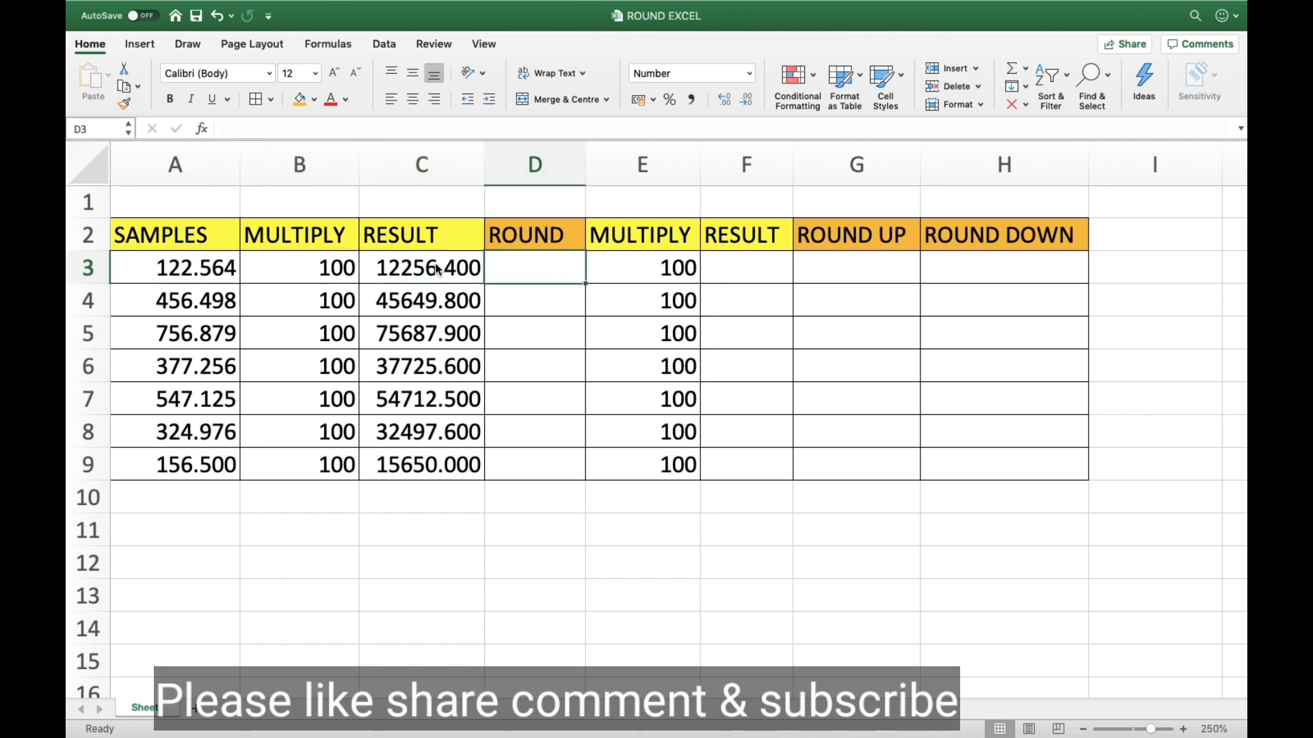
# Step: Enter 0.50 in A11 below the table and label it Half in B11
pyautogui.click(188, 522)
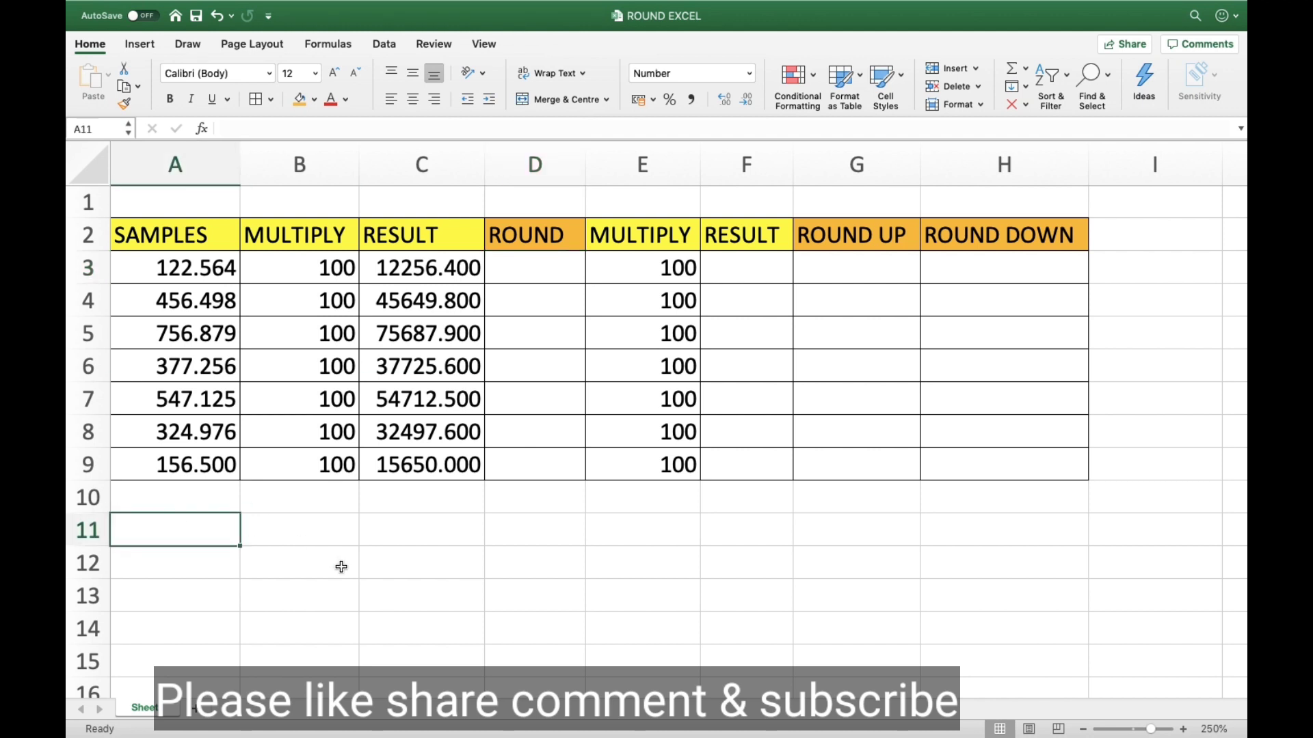
pyautogui.write('0')
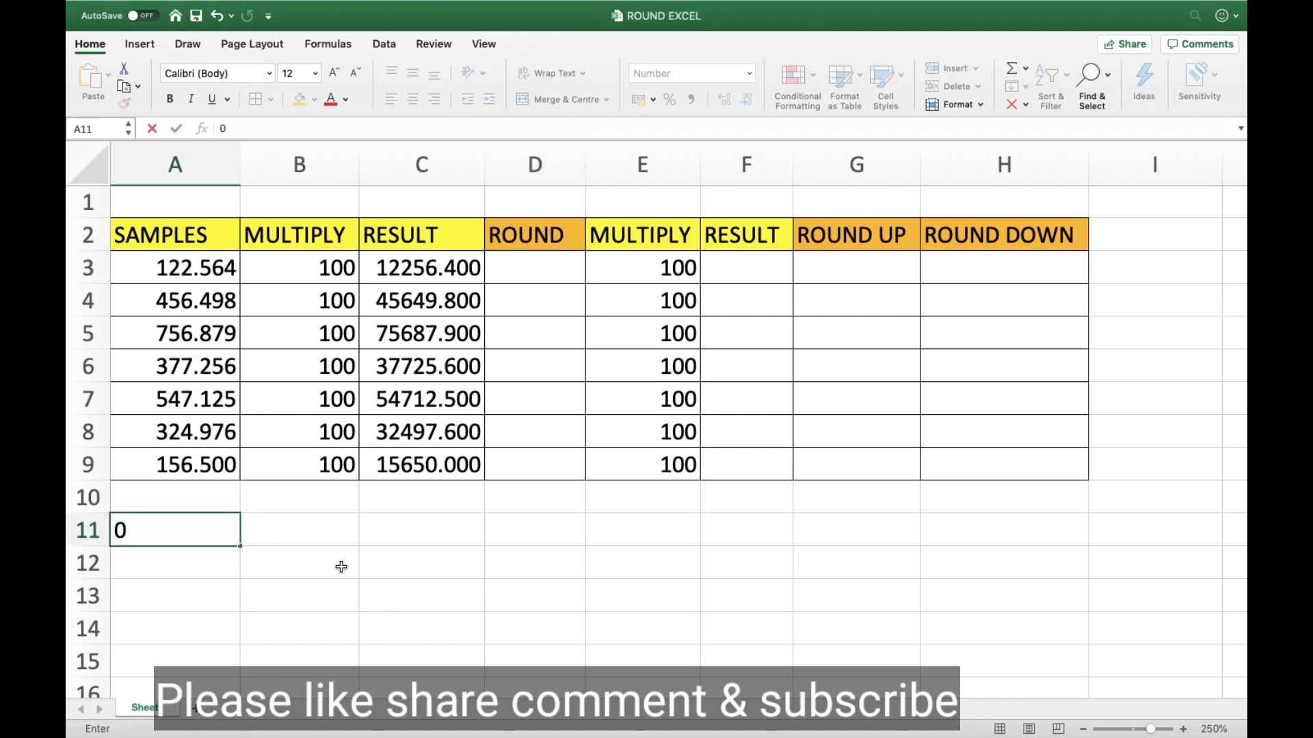
pyautogui.write('.50')
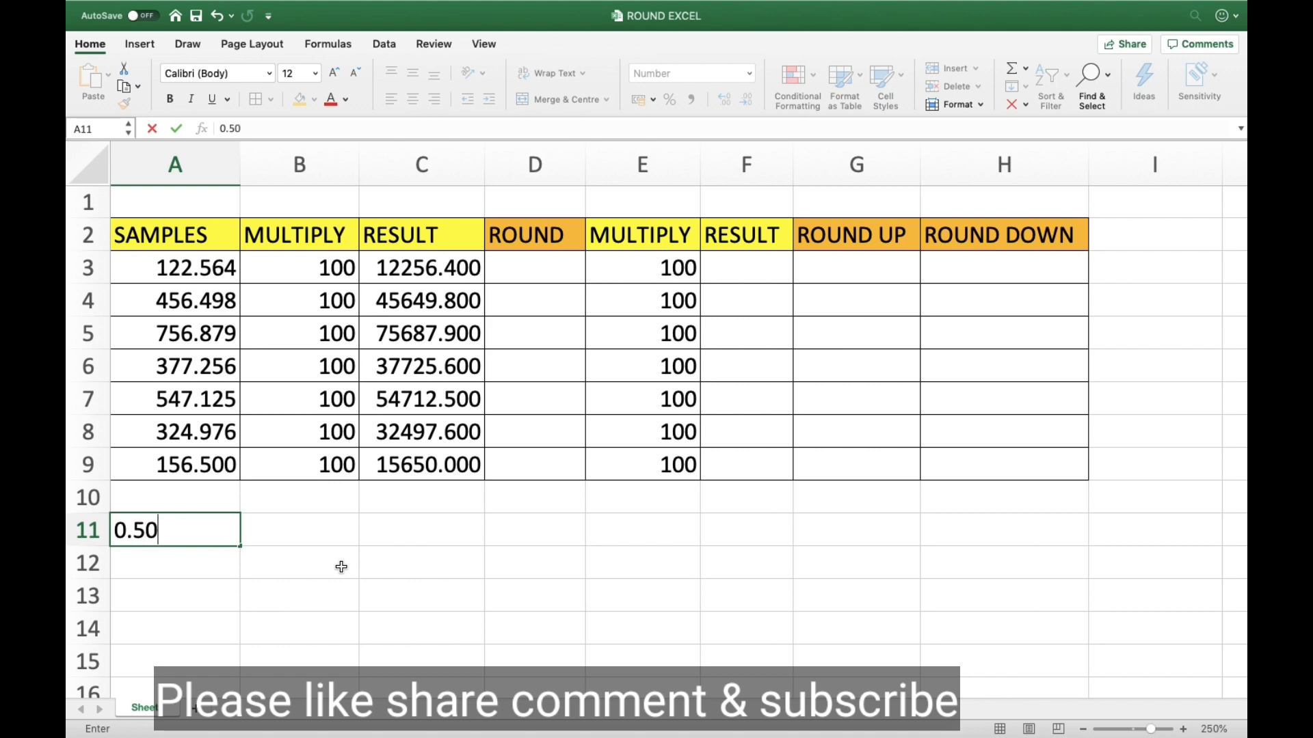
pyautogui.press('Return')
pyautogui.press('Up')
pyautogui.press('Right')
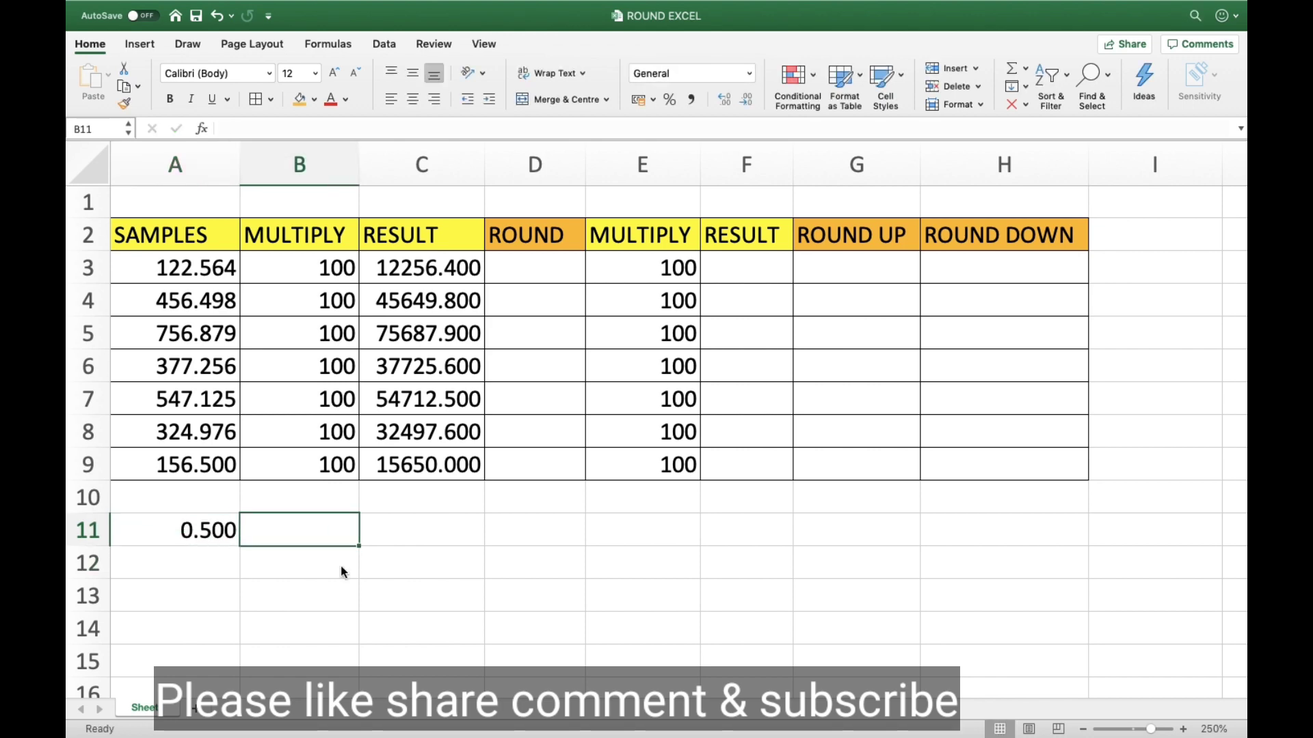
pyautogui.write('Half')
pyautogui.press('Return')
# Step: Enter 0.51 in A12 and label it Next Highest Value in B12
pyautogui.press('Left')
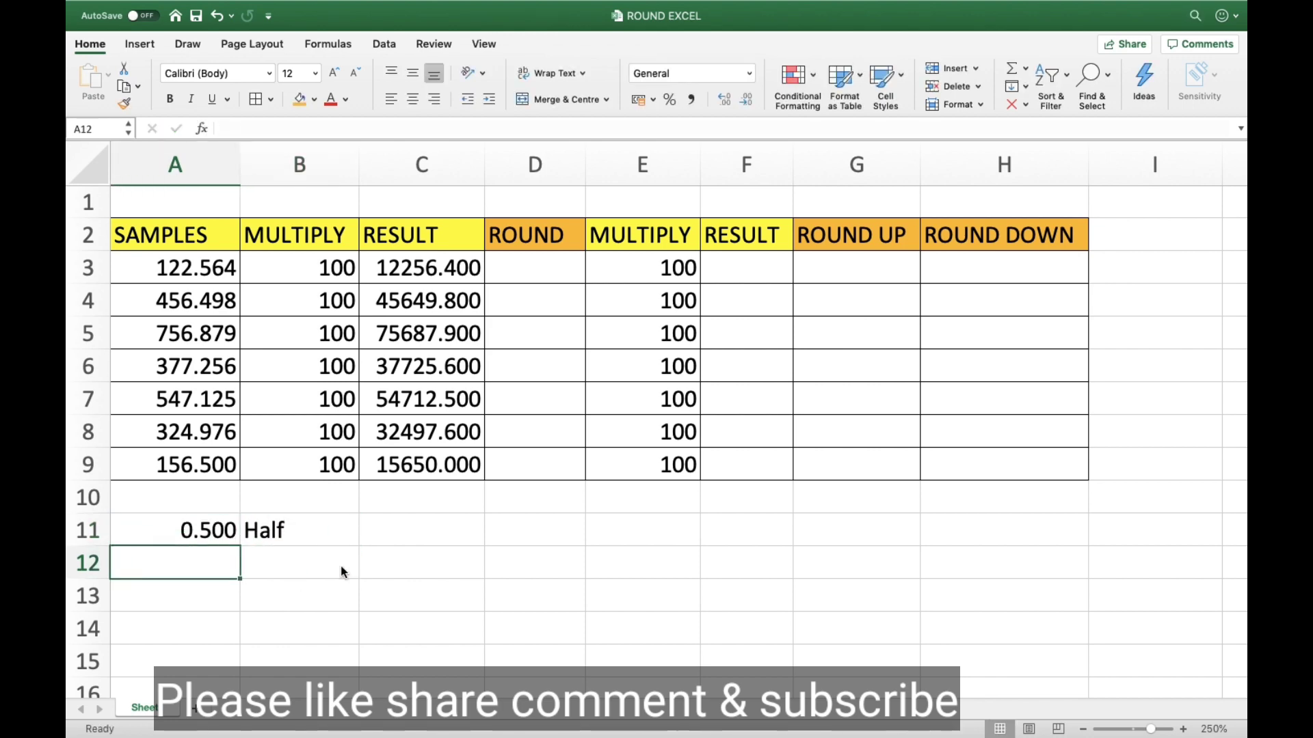
pyautogui.write('0.')
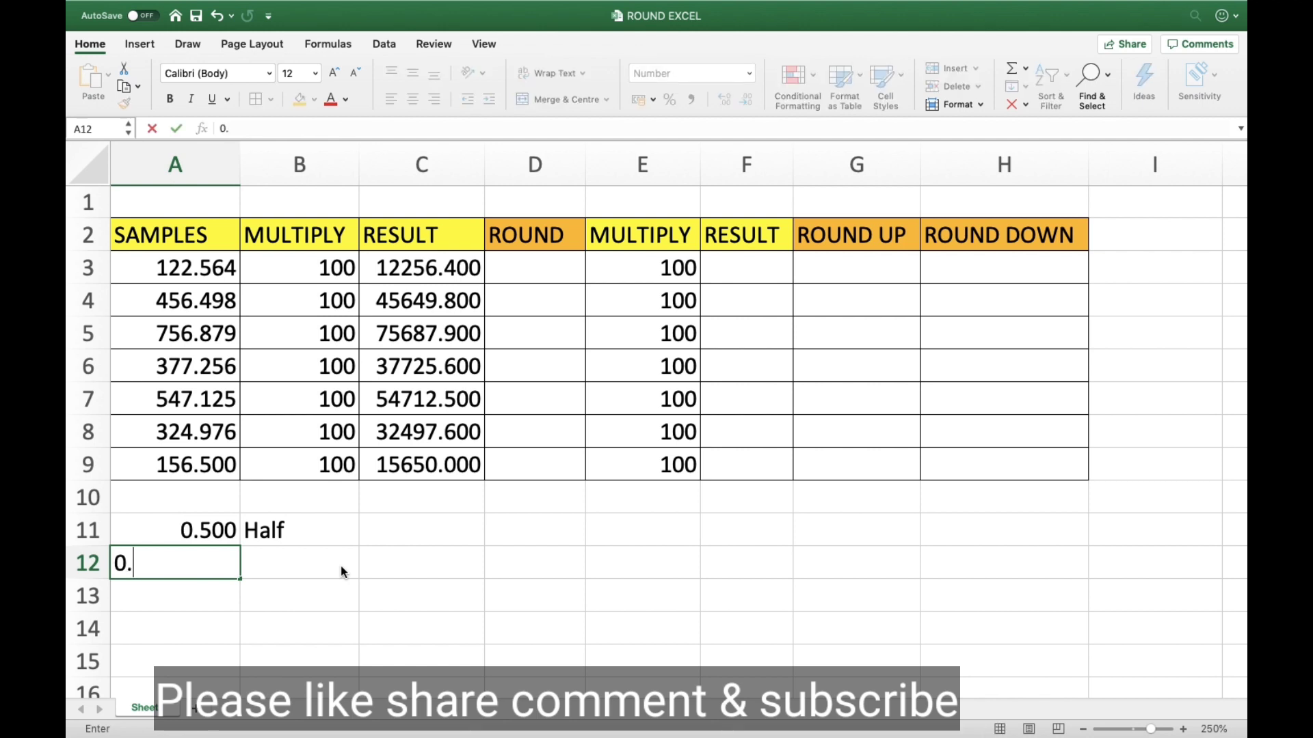
pyautogui.write('51')
pyautogui.press('Return')
pyautogui.click(340, 566)
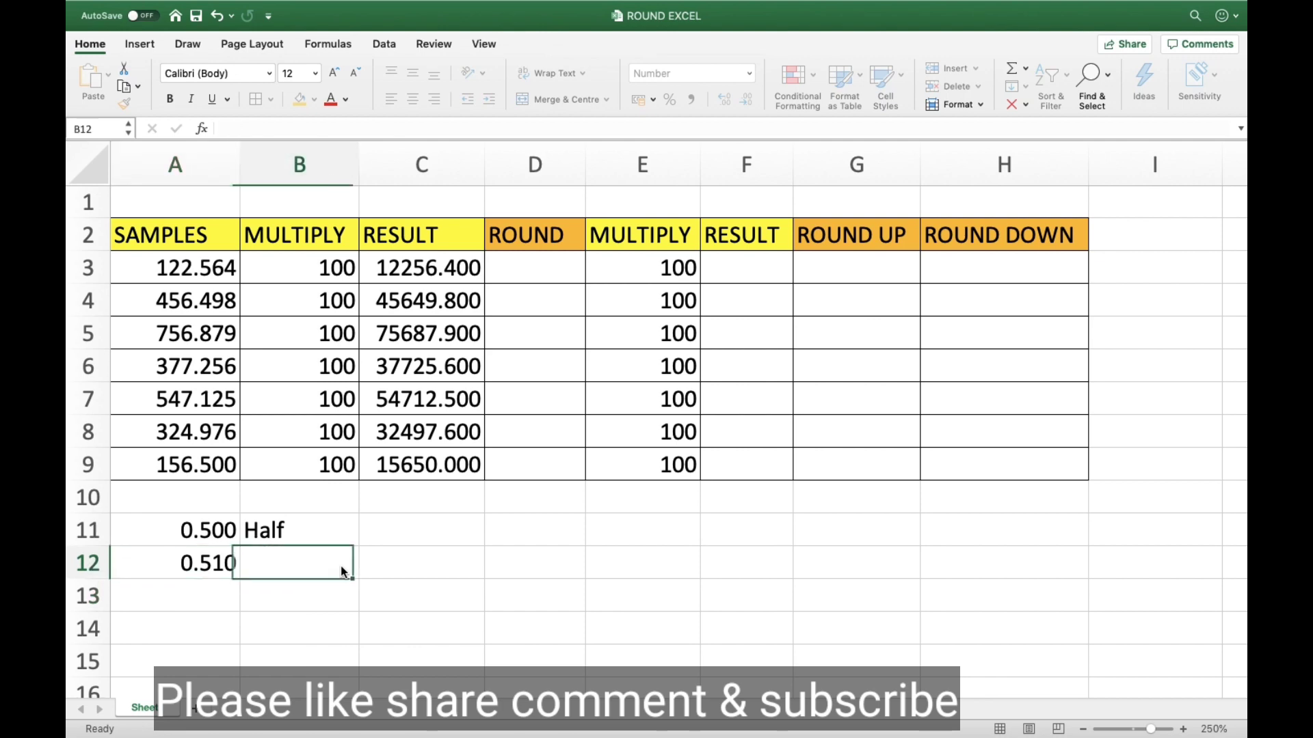
pyautogui.press('Right')
pyautogui.press('Right')
pyautogui.press('Right')
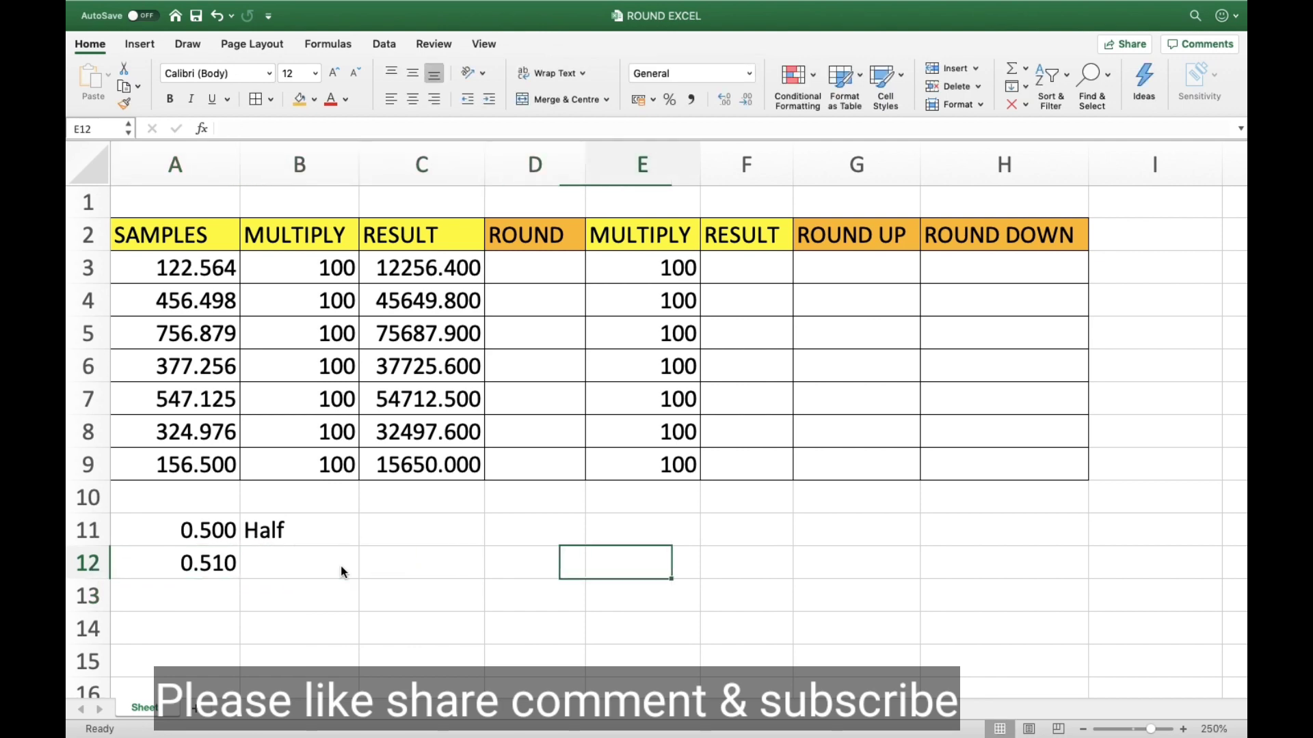
pyautogui.click(856, 230)
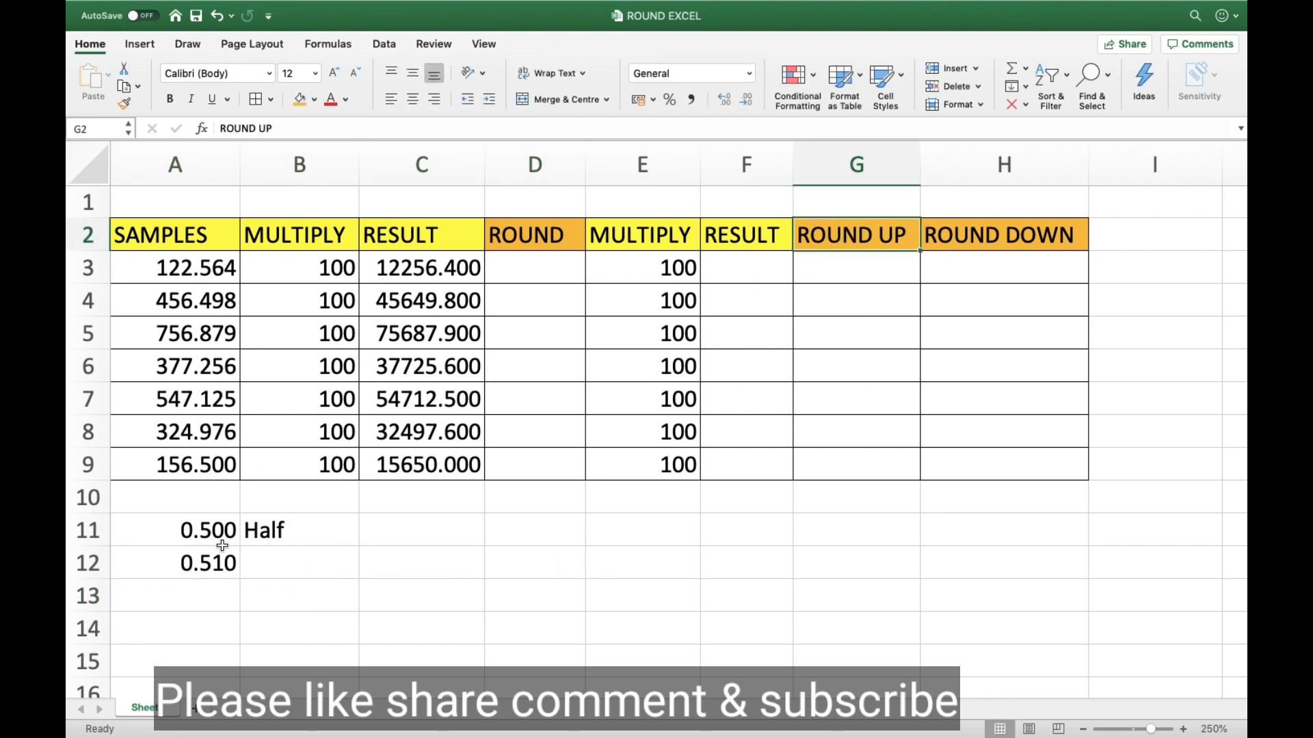
pyautogui.click(246, 572)
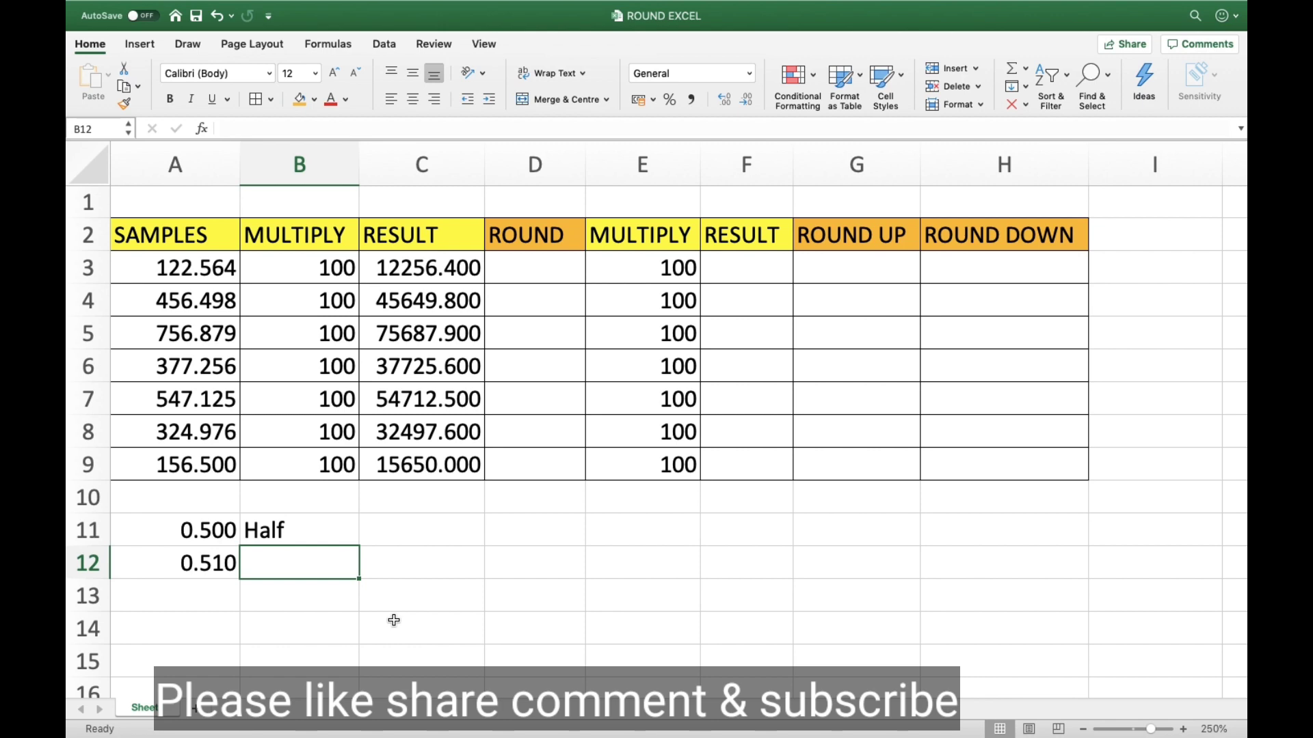
pyautogui.write('Next Hi')
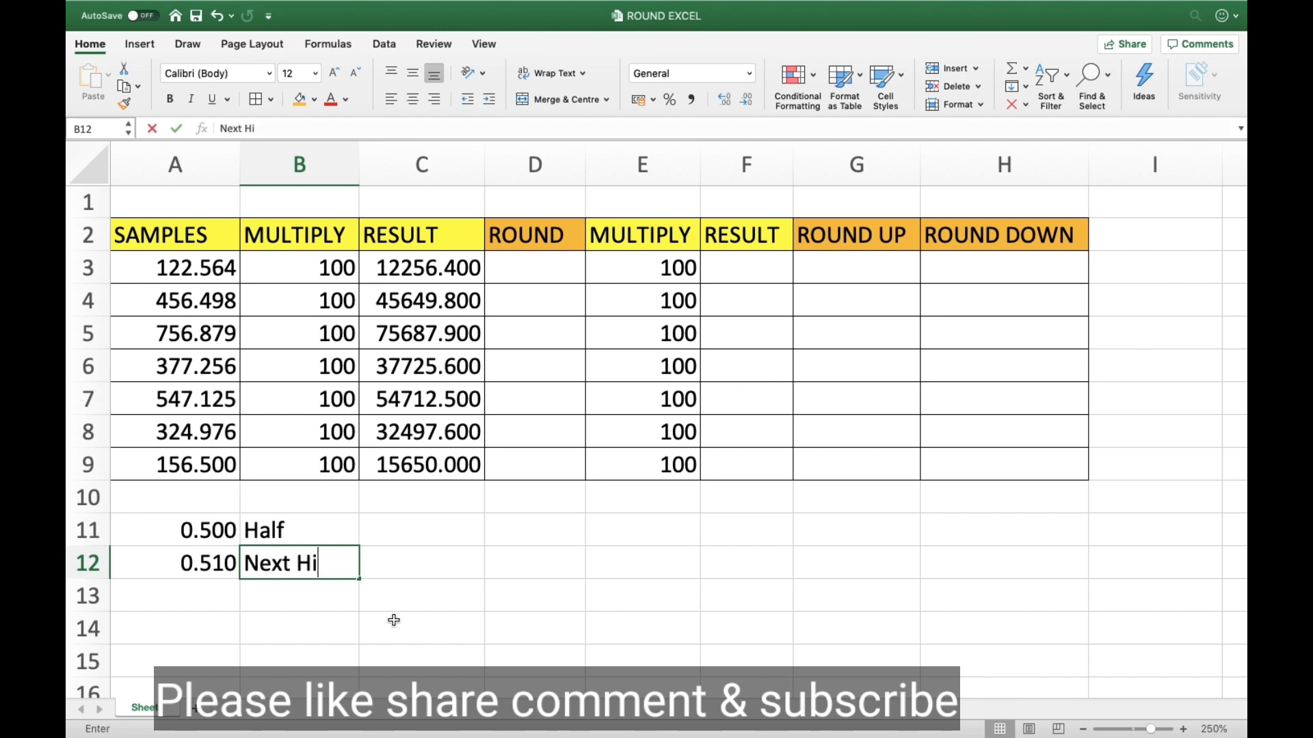
pyautogui.write('ghest Value')
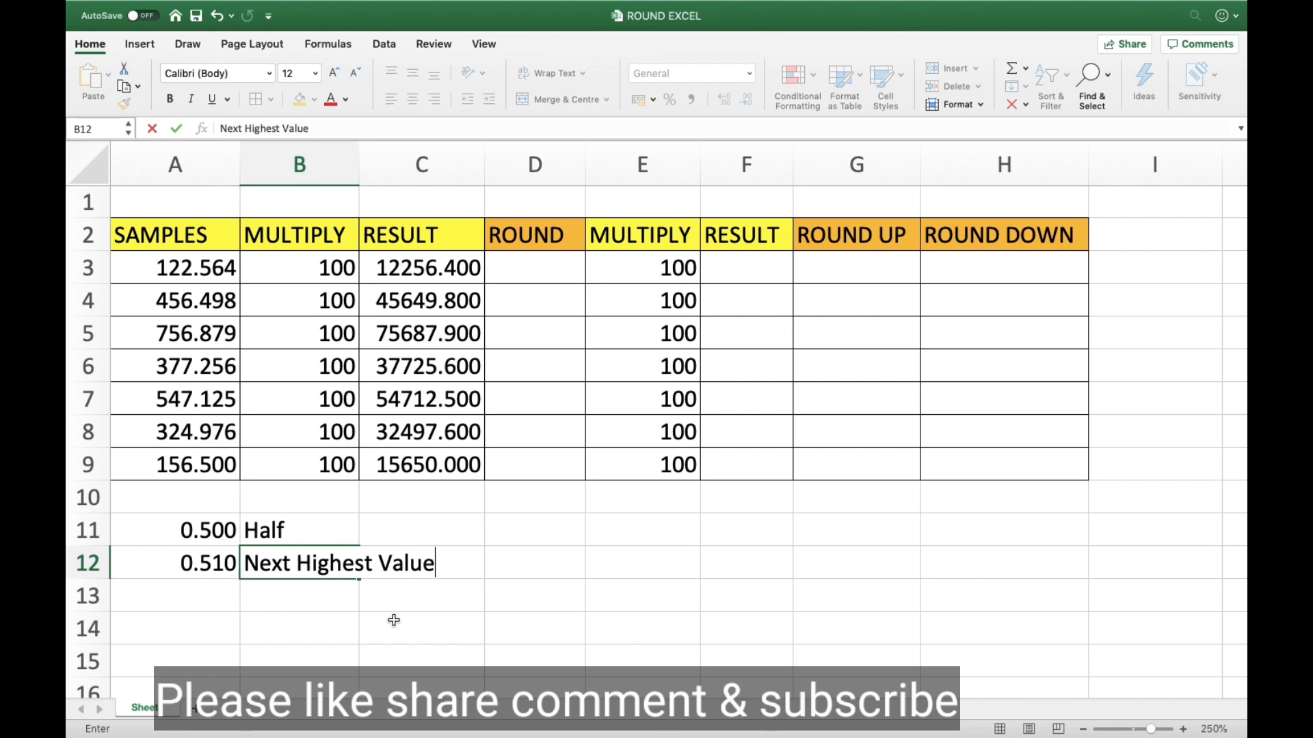
pyautogui.press('Return')
# Step: Enter 0.49999 in A13 and shorten the value to 0.49
pyautogui.write('0')
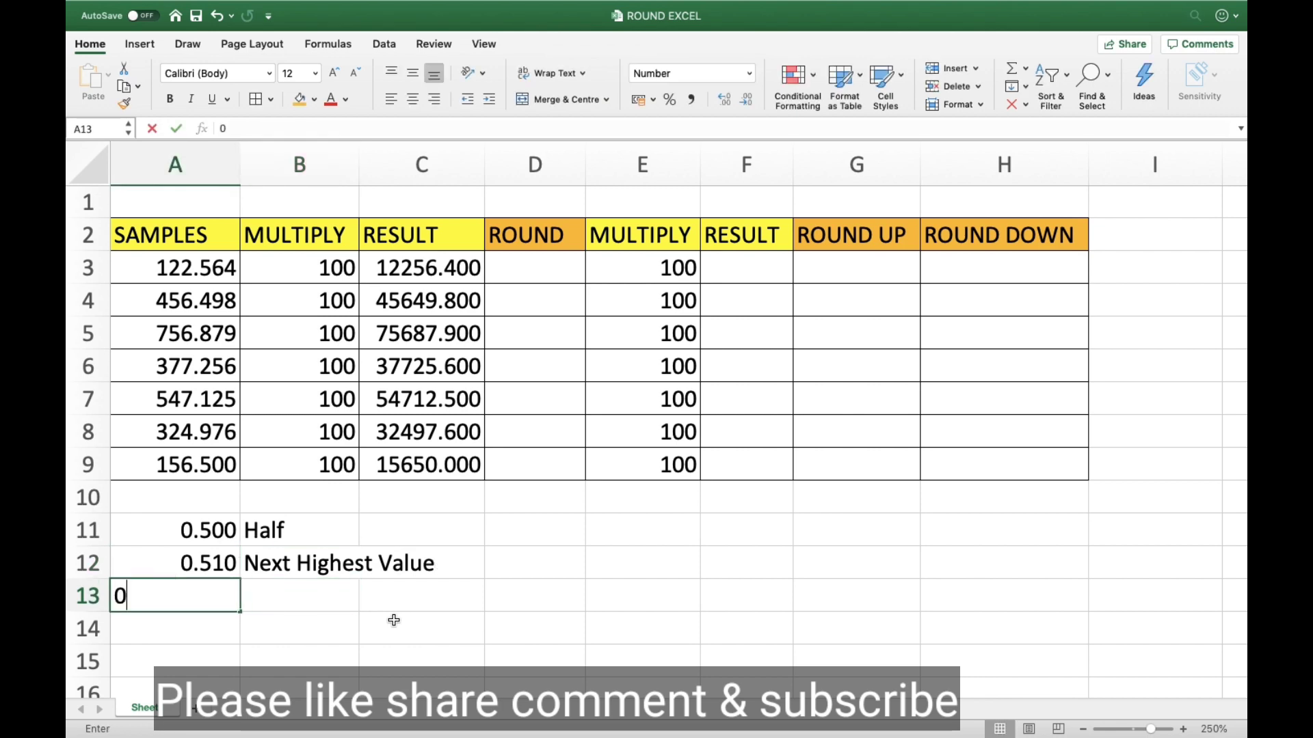
pyautogui.write('.4')
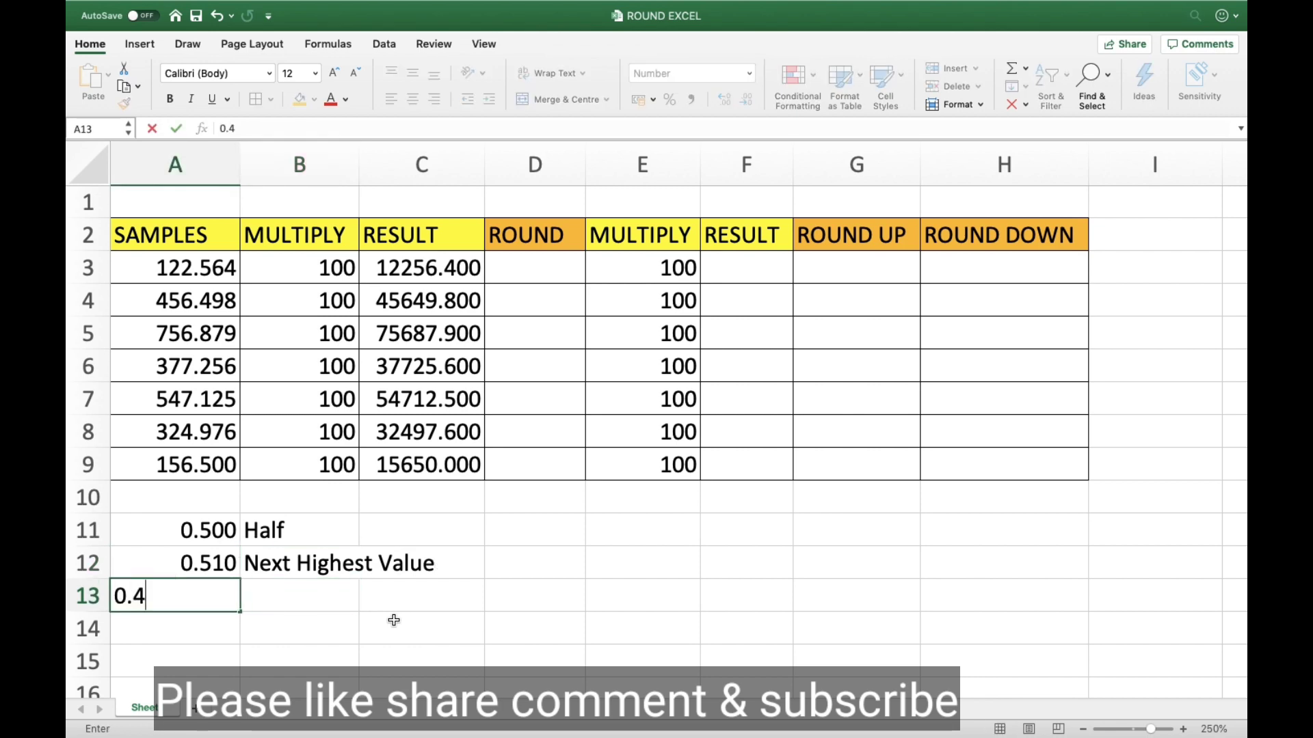
pyautogui.write('9999')
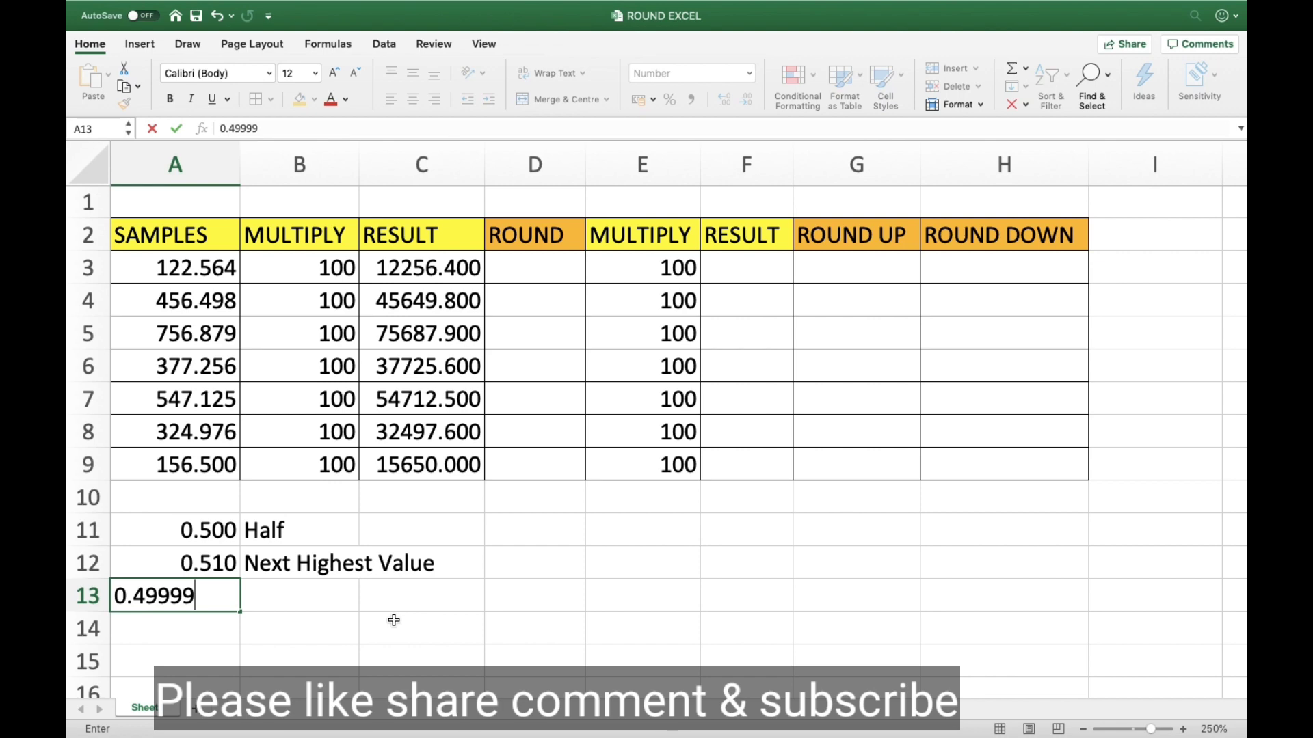
pyautogui.press('Return')
pyautogui.press('Up')
pyautogui.press('Right')
pyautogui.press('Left')
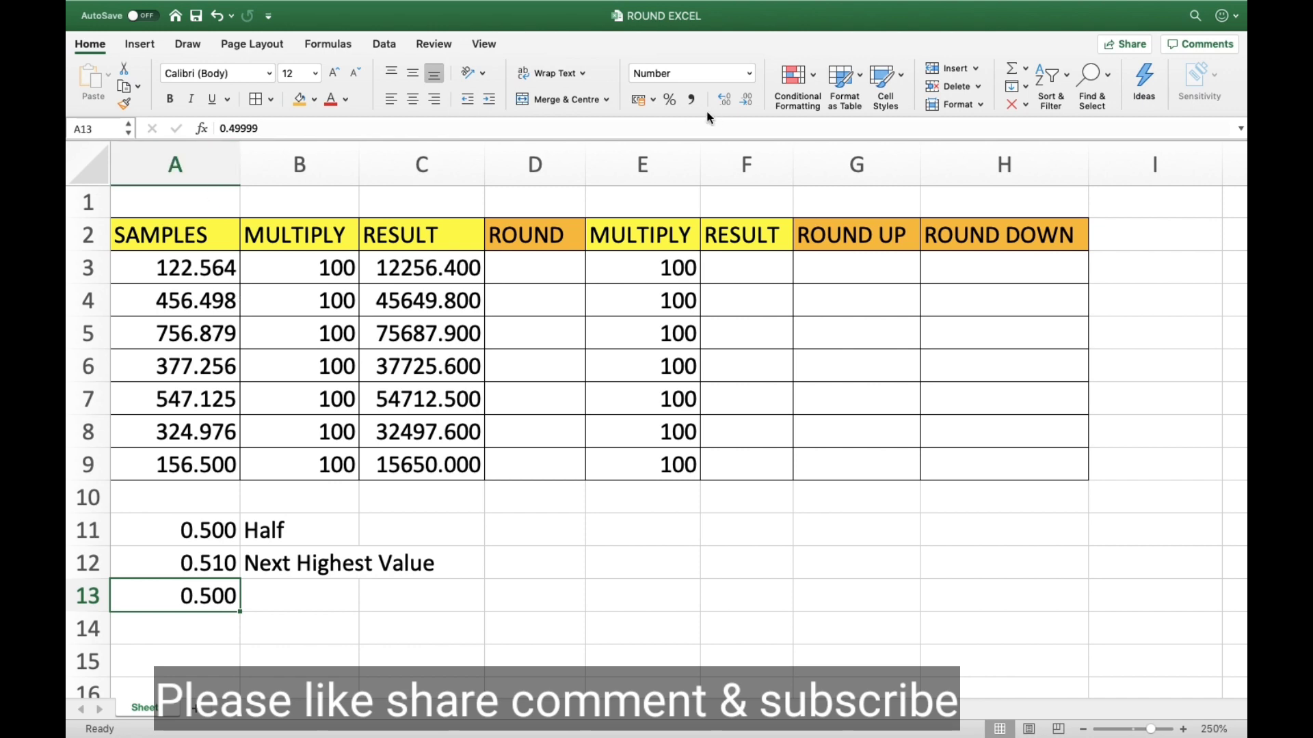
pyautogui.moveTo(240, 126); pyautogui.dragTo(335, 125)
pyautogui.press('BackSpace')
pyautogui.press('Return')
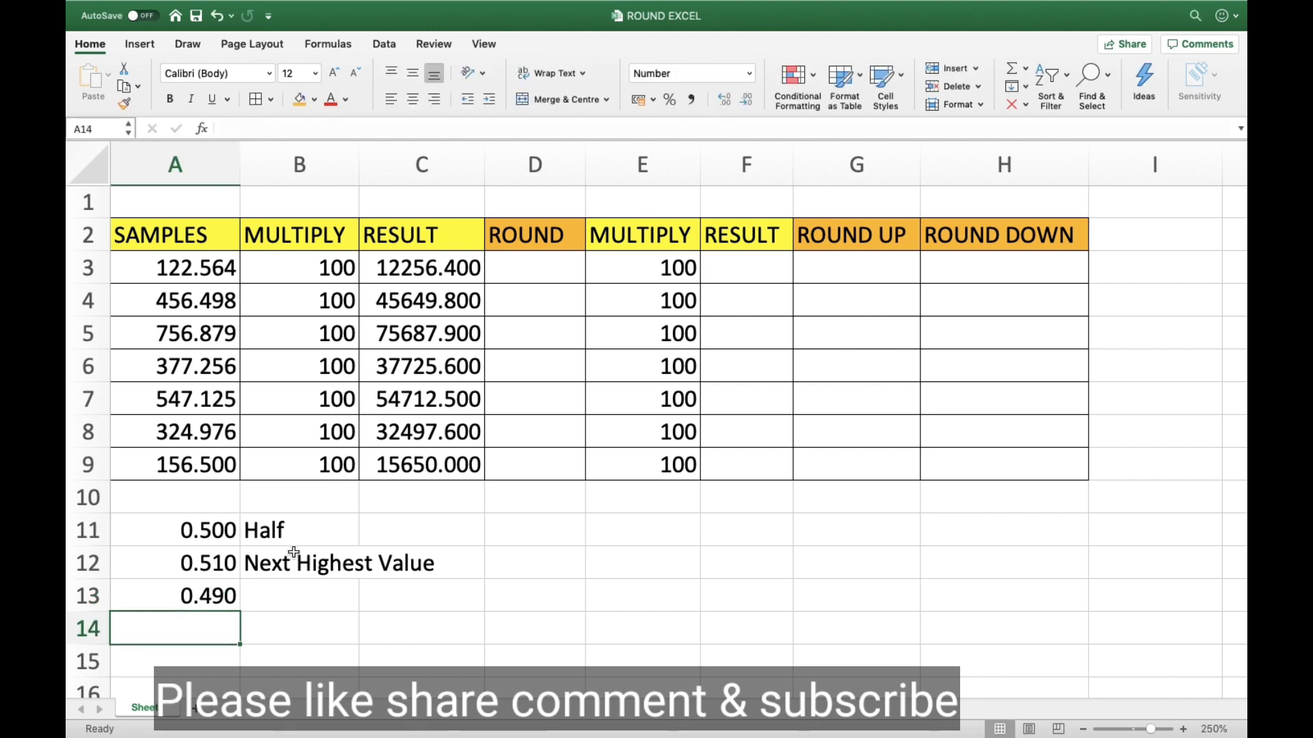
# Step: Label the value in A13 as Previous Lowest Value in B13
pyautogui.click(288, 587)
pyautogui.write('Pre')
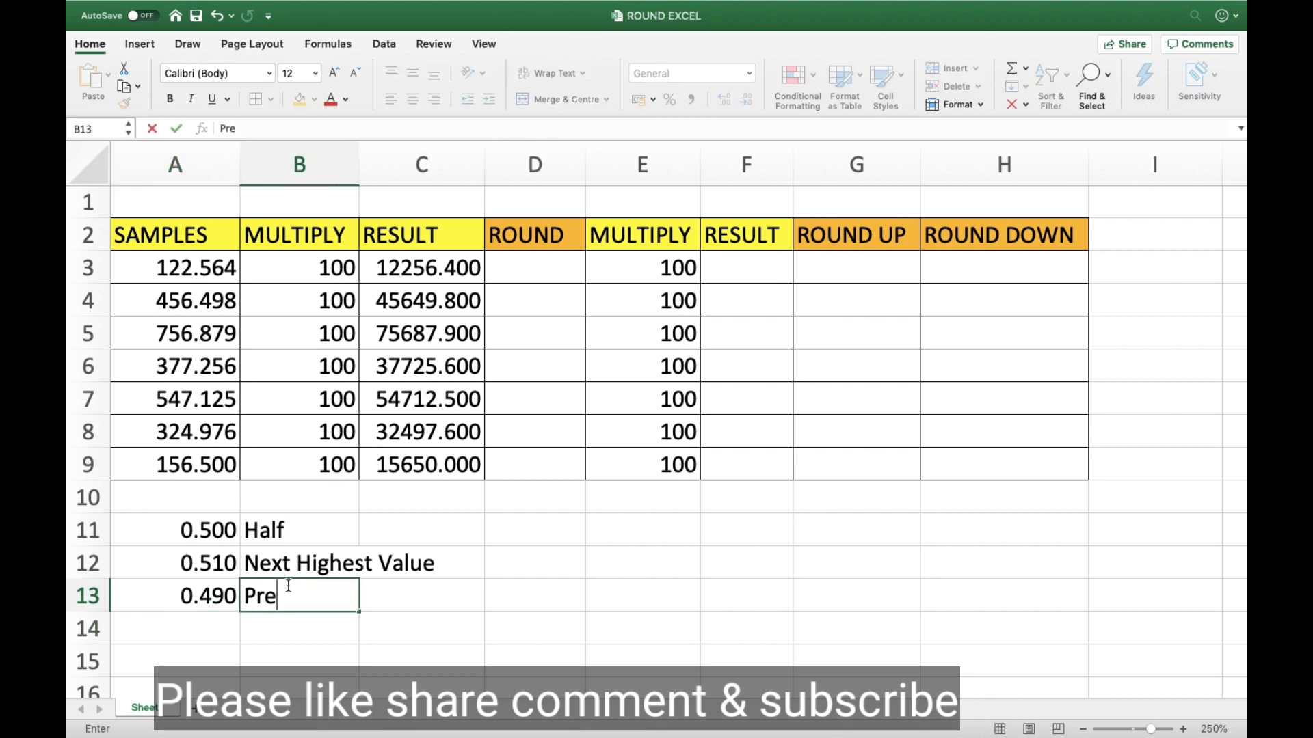
pyautogui.write('vious Lowes')
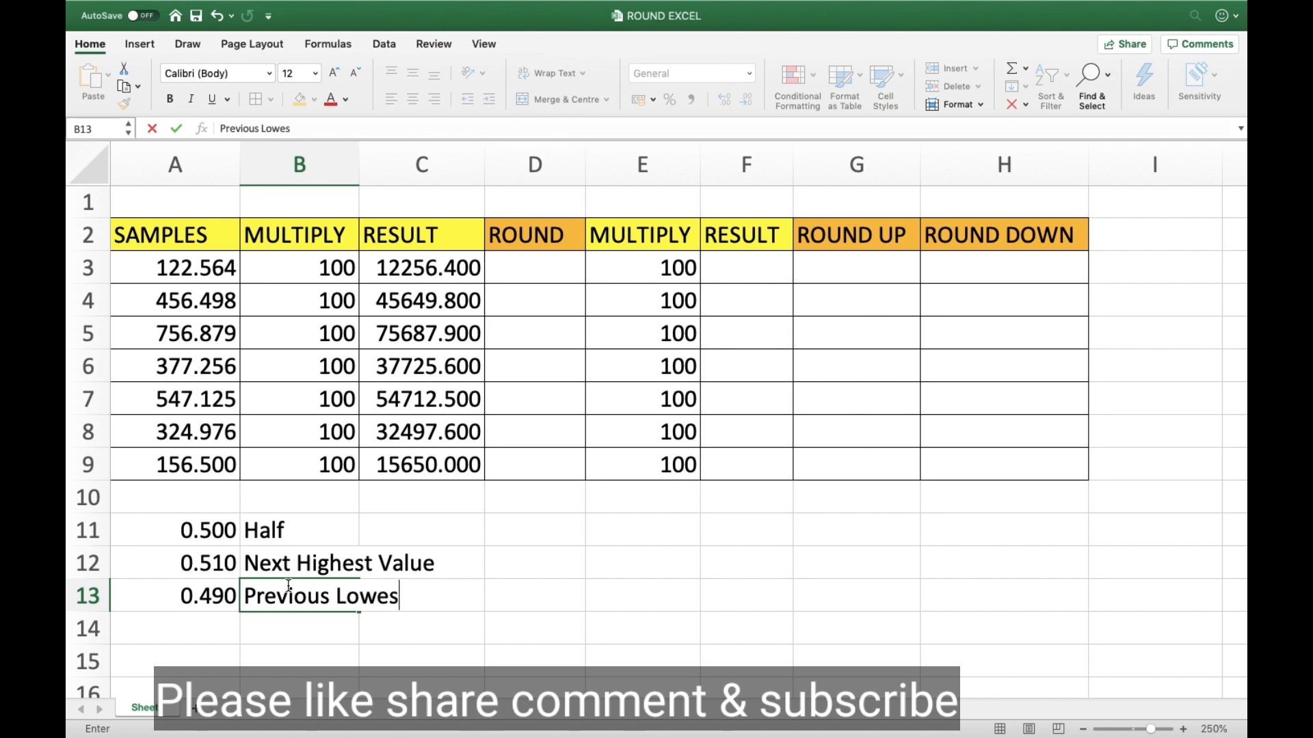
pyautogui.write('t Value')
pyautogui.press('Return')
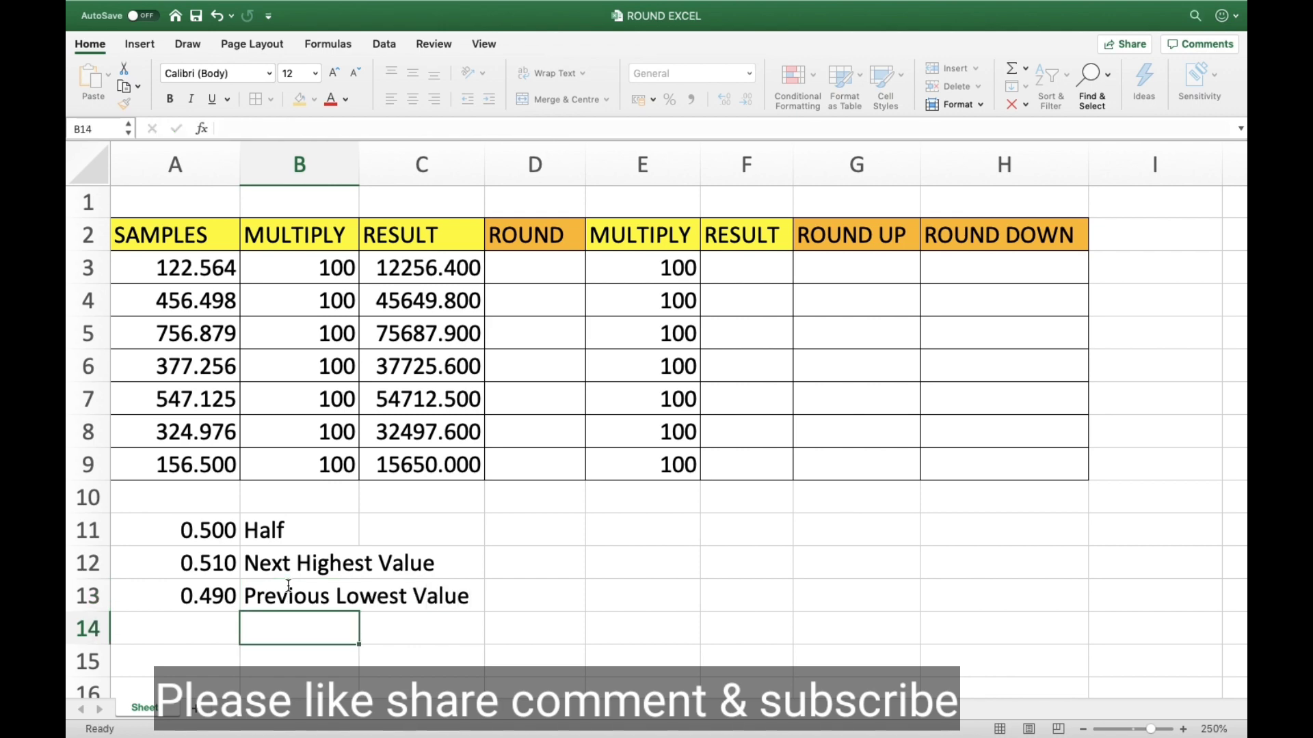
pyautogui.press('Up')
pyautogui.press('Left')
pyautogui.press('Up')
pyautogui.press('Up')
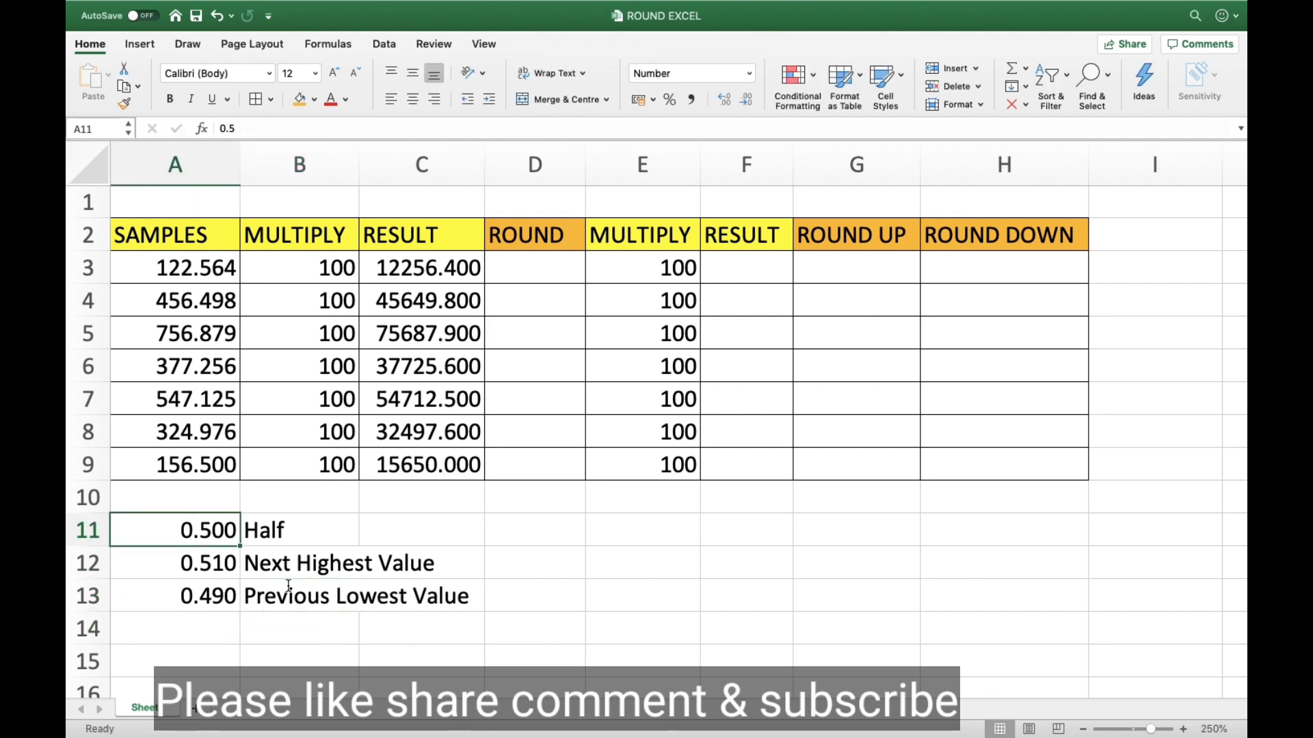
pyautogui.press('Down')
pyautogui.press('Down')
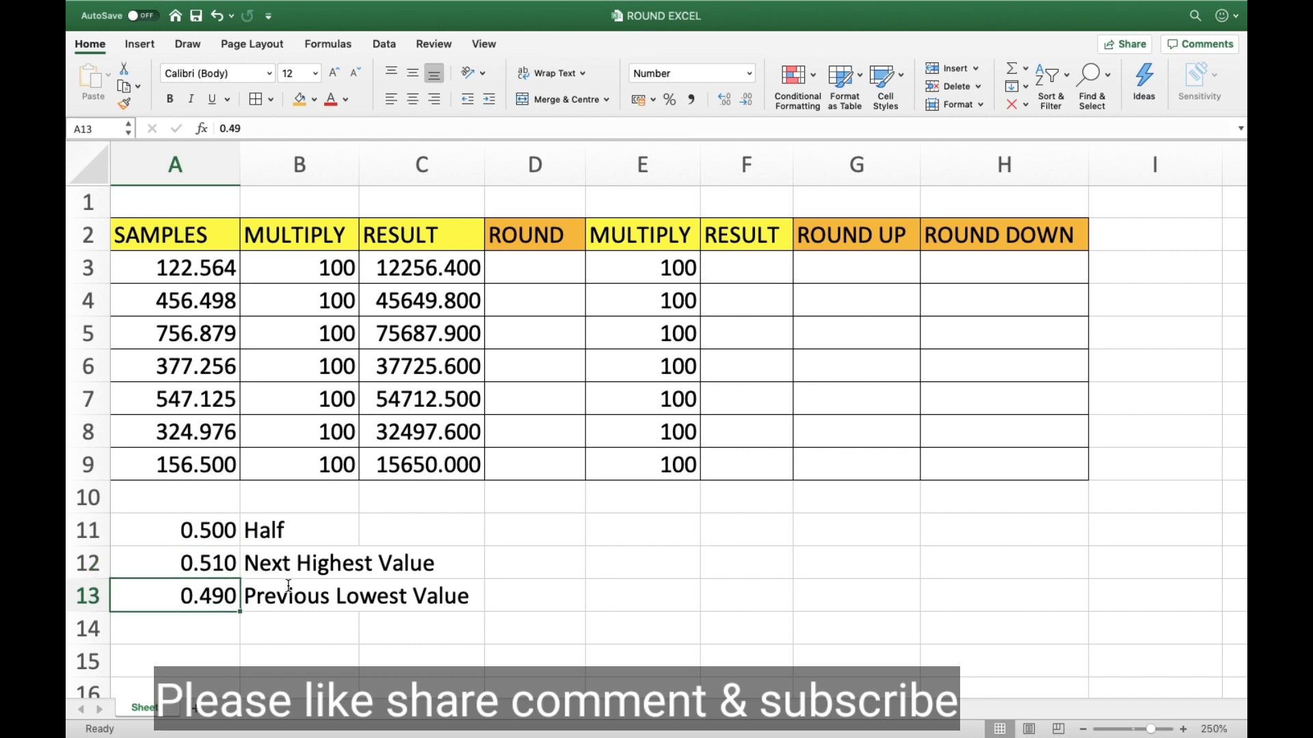
# Step: Begin a ROUND formula in D3 with the sample in A3 as its number argument
pyautogui.click(522, 265)
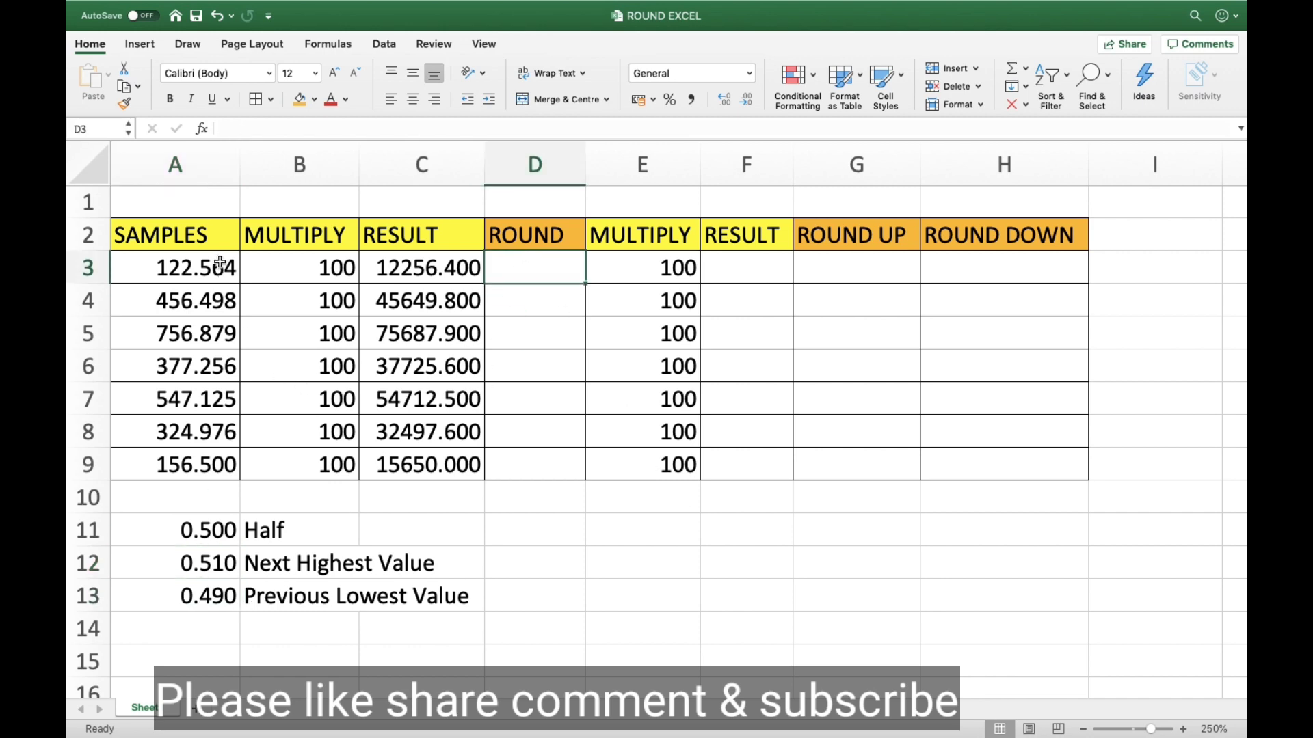
pyautogui.moveTo(219, 265); pyautogui.dragTo(229, 463)
pyautogui.click(510, 269)
pyautogui.write('=')
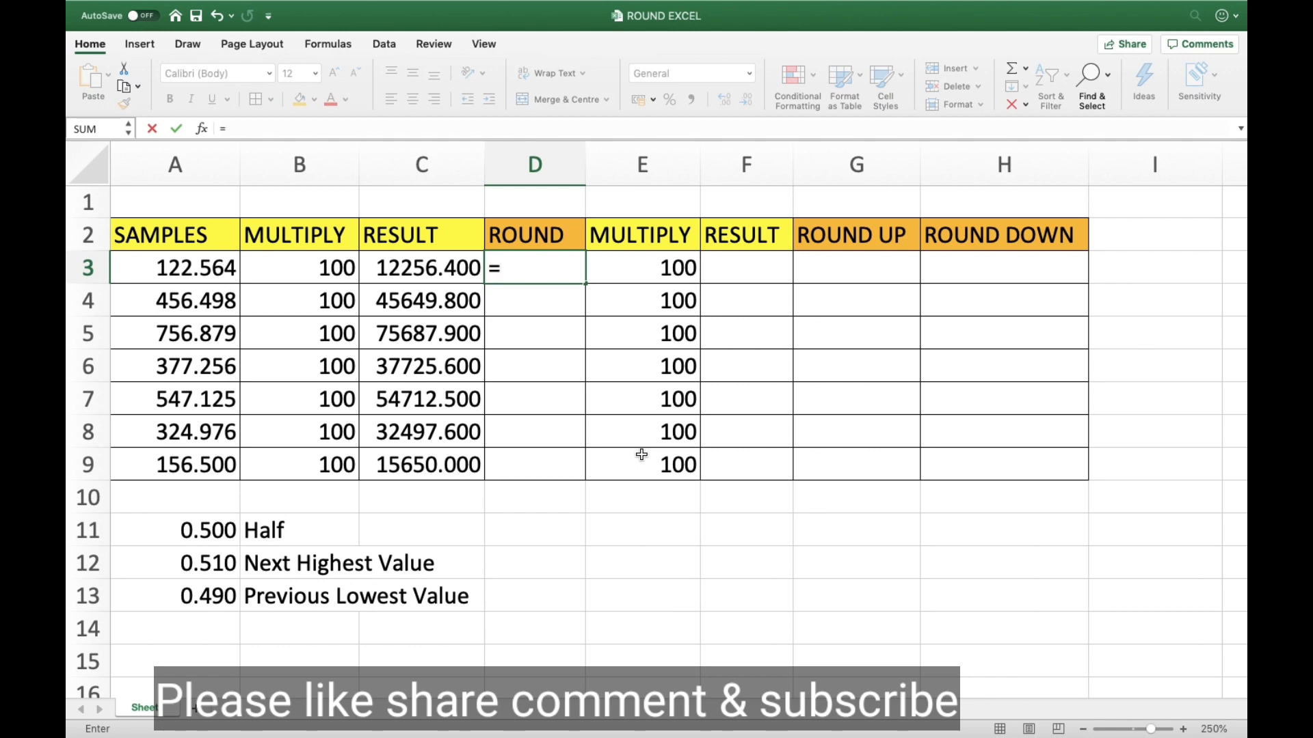
pyautogui.write('r')
pyautogui.press('BackSpace')
pyautogui.write('ROU')
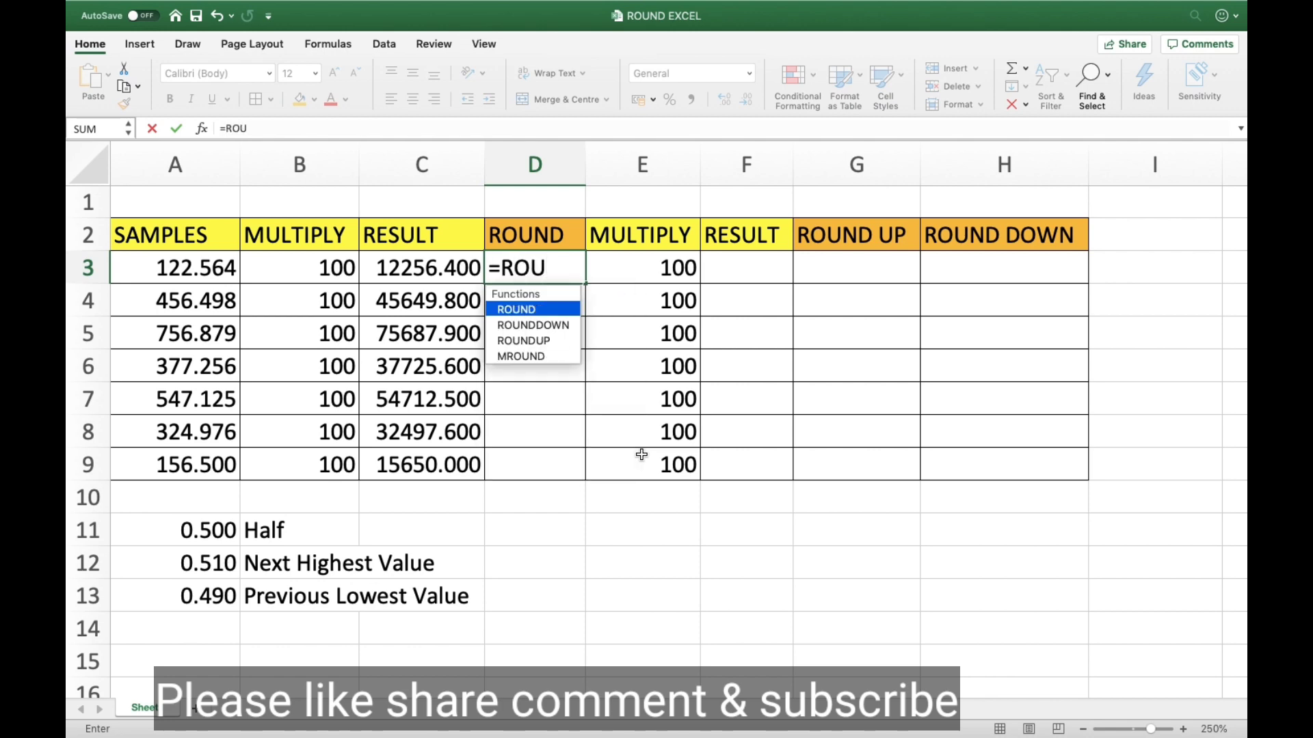
pyautogui.doubleClick(549, 312)
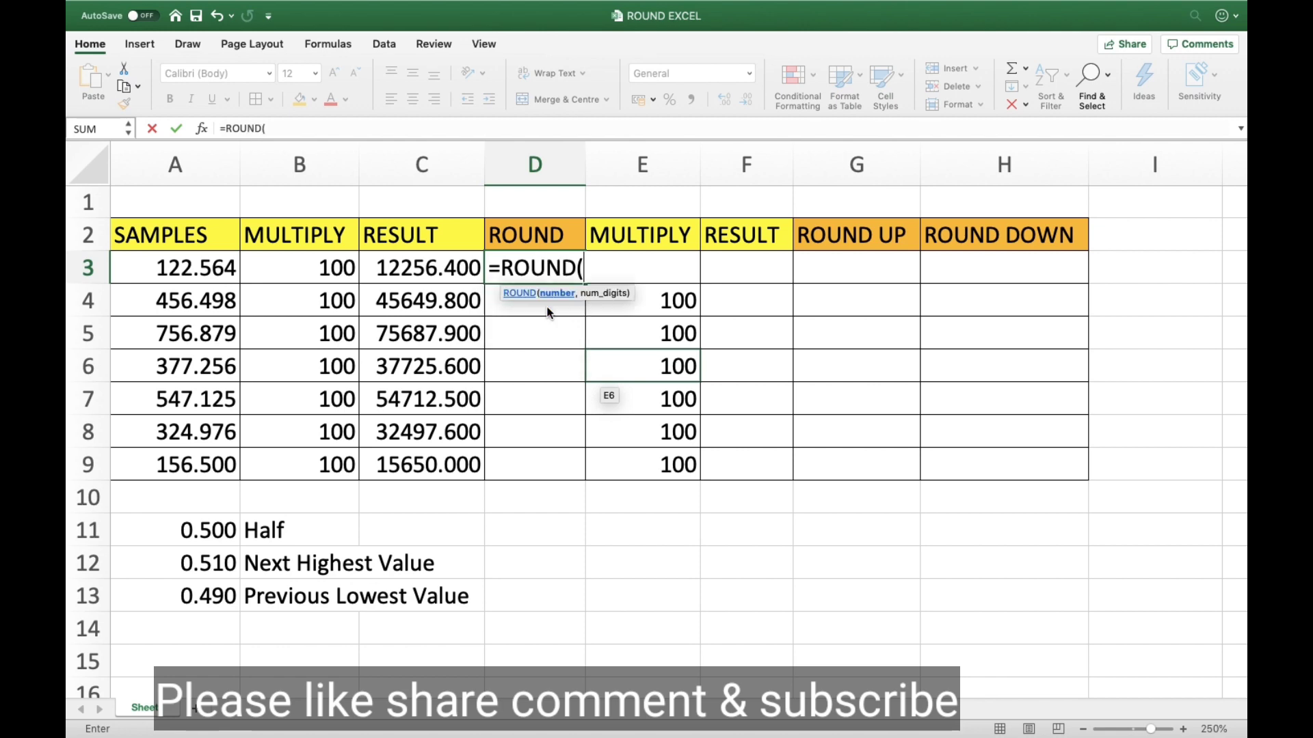
pyautogui.click(225, 268)
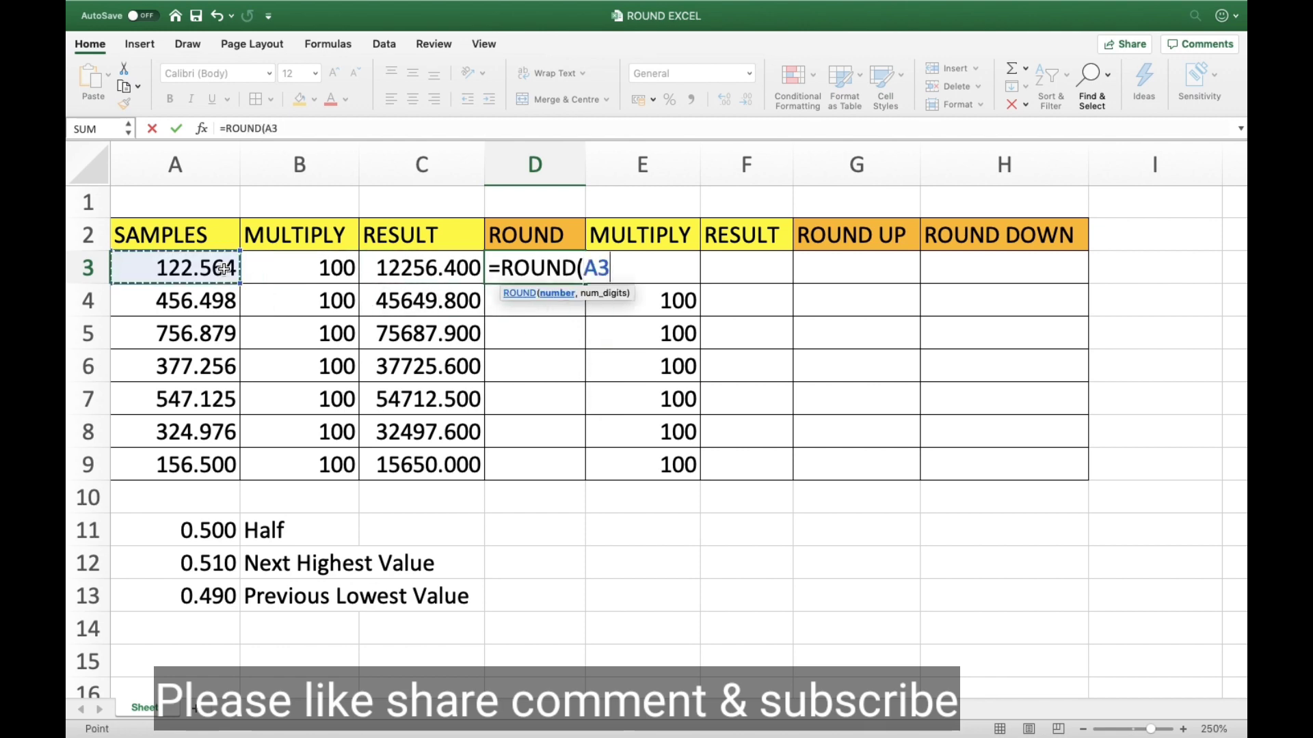
pyautogui.write(',')
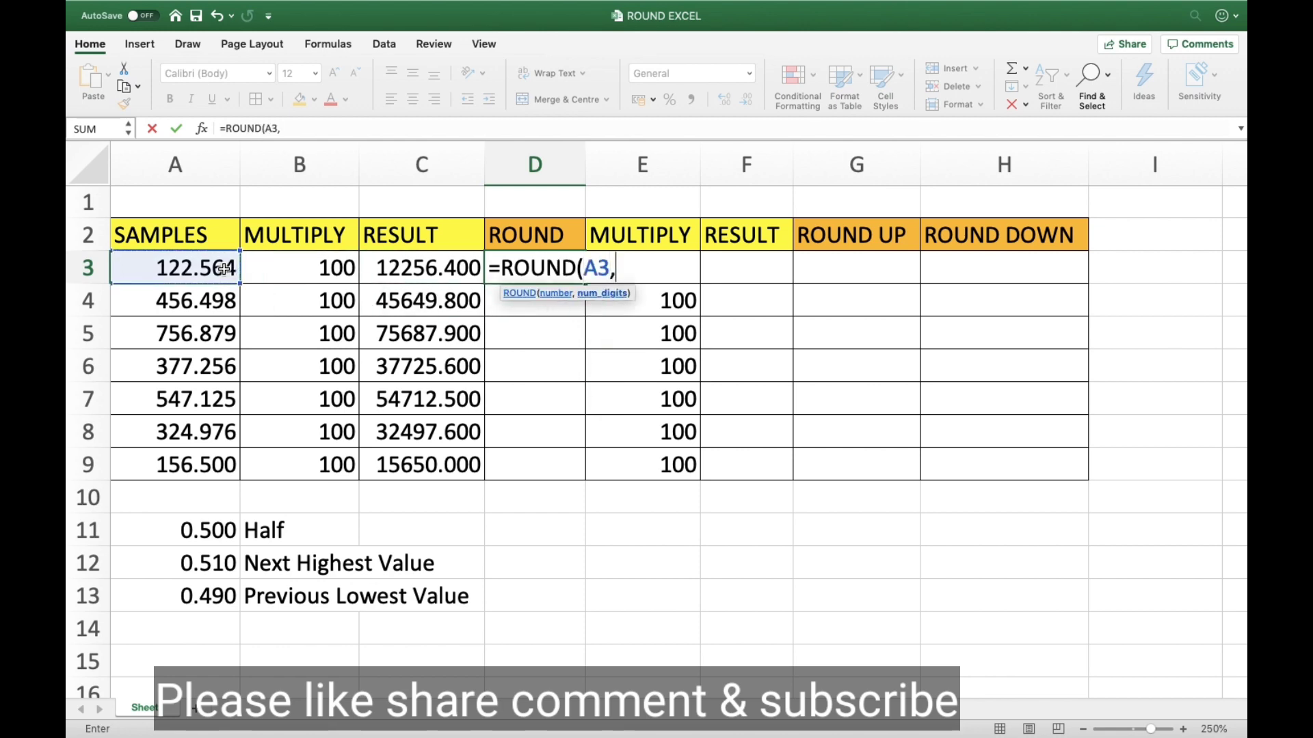